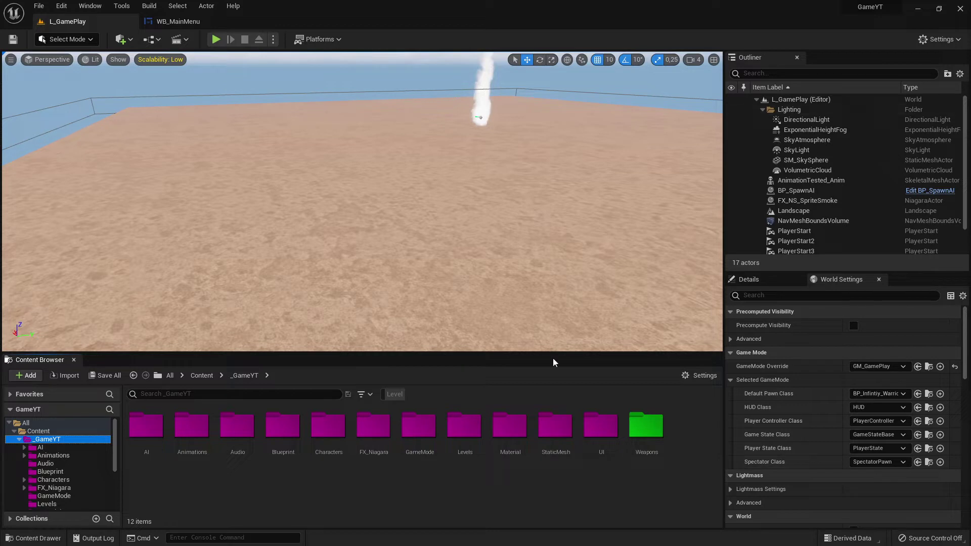
- Open the WB_MainMenu widget from the UI/Menu folder to review its layout, and return to the L_GamePlay level
{"action": "scroll", "coordinate": [88, 483], "scroll_direction": "down", "scroll_amount": 2}
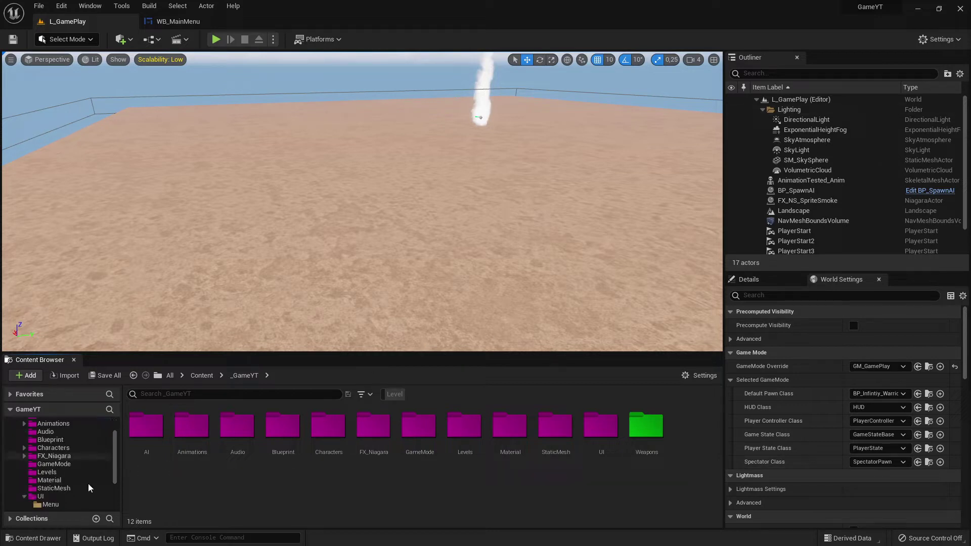
{"action": "left_click", "coordinate": [39, 498]}
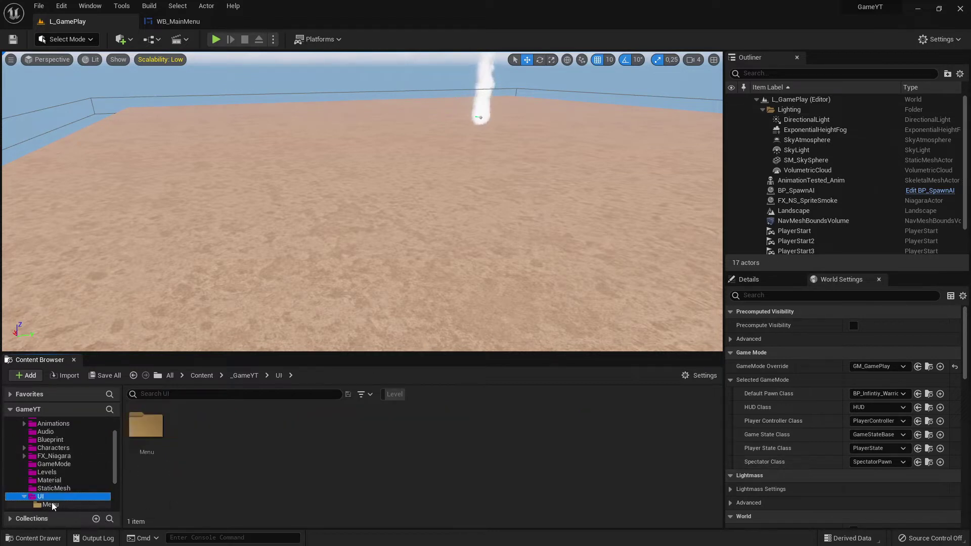
{"action": "left_click", "coordinate": [59, 505]}
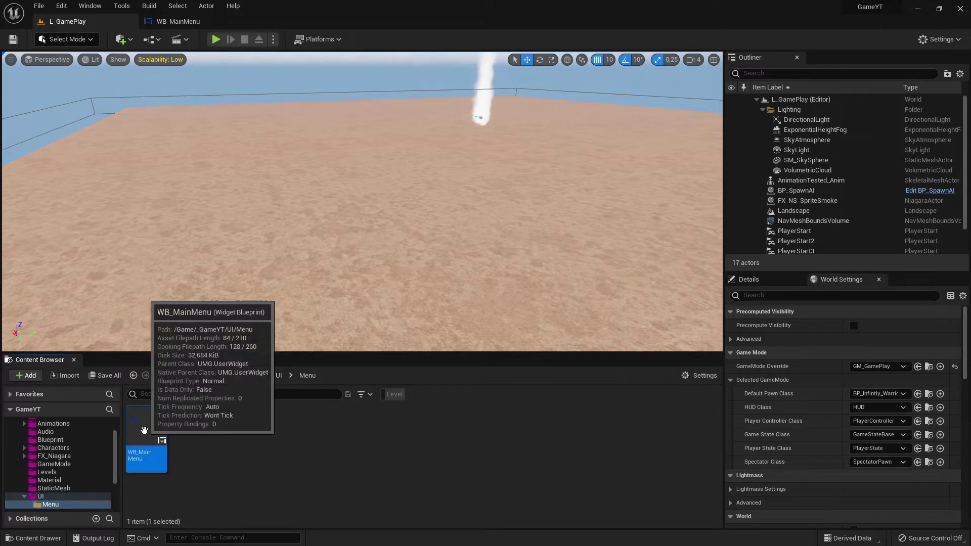
{"action": "double_click", "coordinate": [146, 439]}
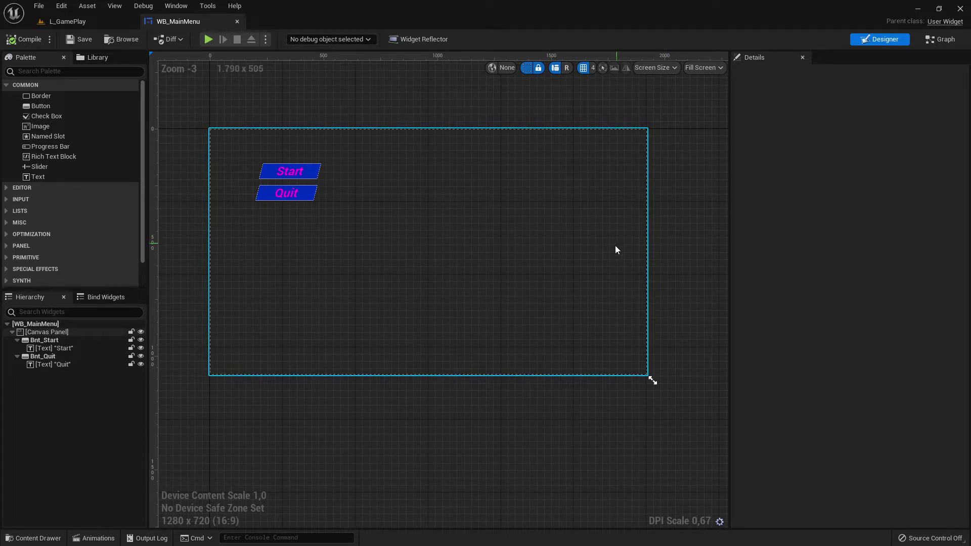
{"action": "left_click", "coordinate": [88, 24]}
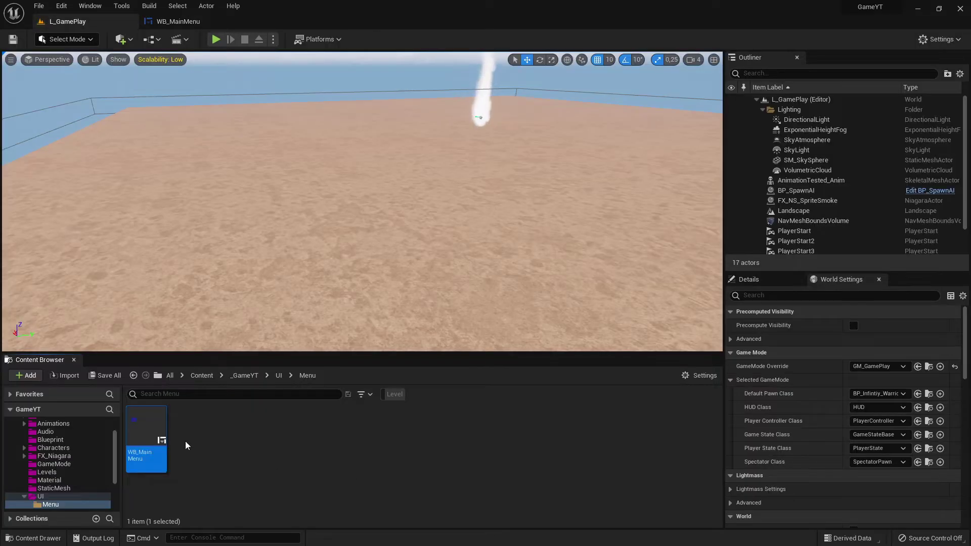
- Create a folder named CharacterHUD inside the UI folder
{"action": "left_click", "coordinate": [57, 497]}
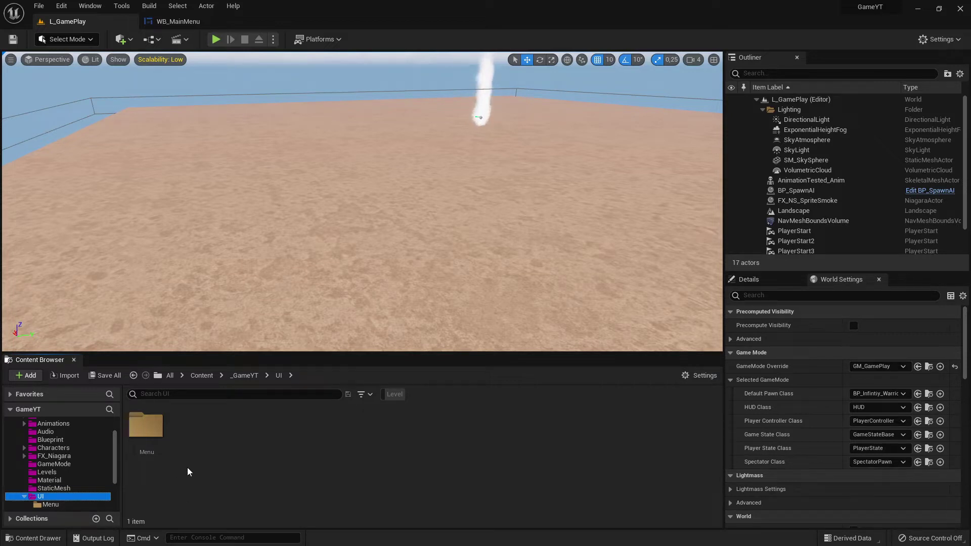
{"action": "right_click", "coordinate": [242, 458]}
{"action": "left_click", "coordinate": [50, 498]}
{"action": "scroll", "coordinate": [79, 490], "scroll_direction": "down", "scroll_amount": 2}
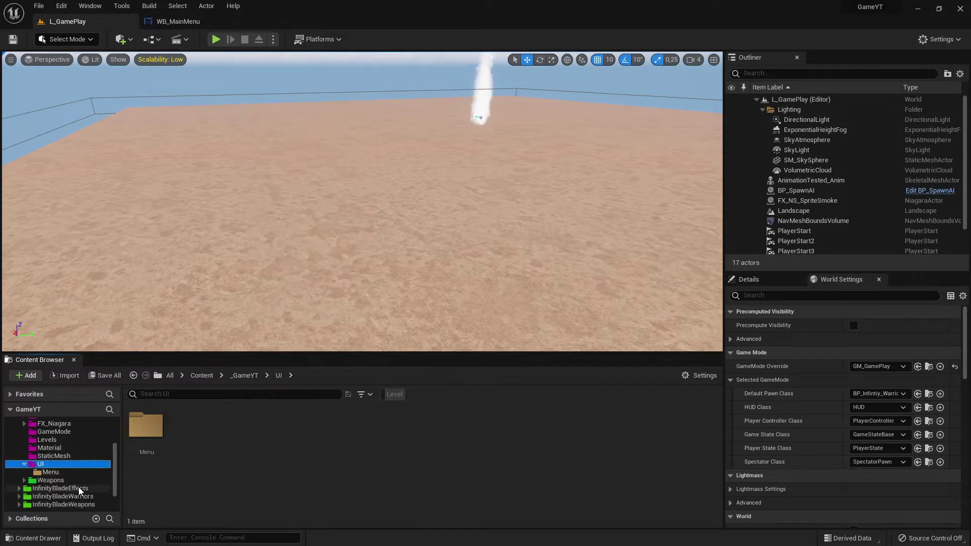
{"action": "scroll", "coordinate": [85, 488], "scroll_direction": "up", "scroll_amount": 1}
{"action": "right_click", "coordinate": [244, 457]}
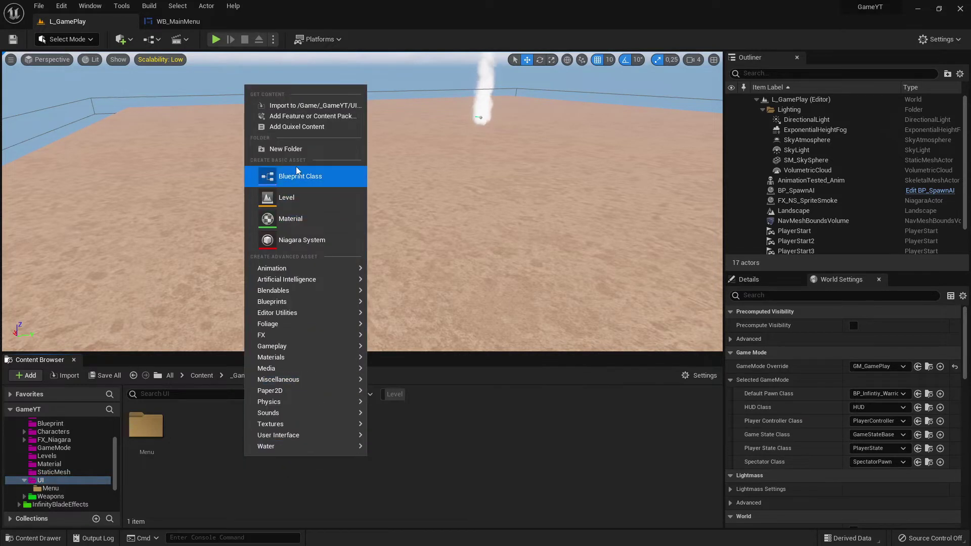
{"action": "left_click", "coordinate": [306, 154]}
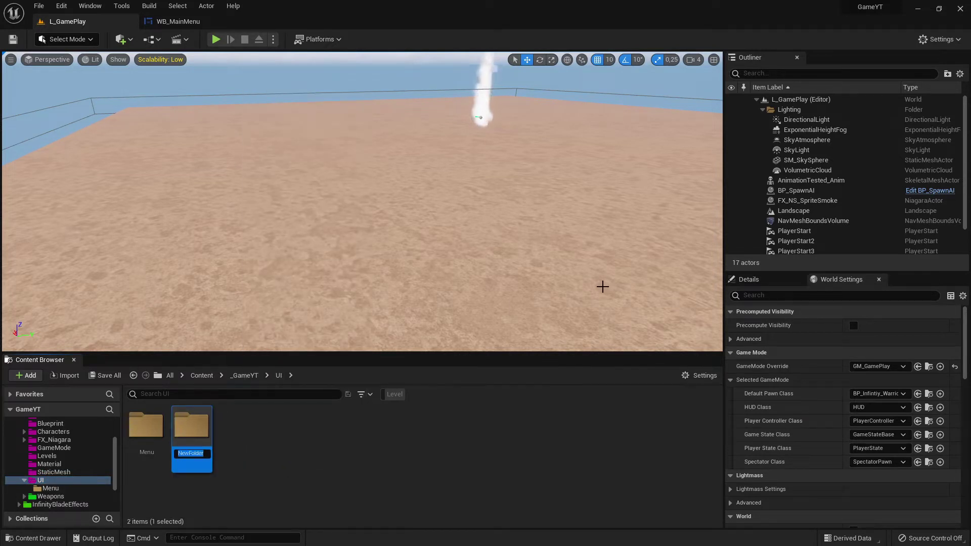
{"action": "type", "text": "Characte"}
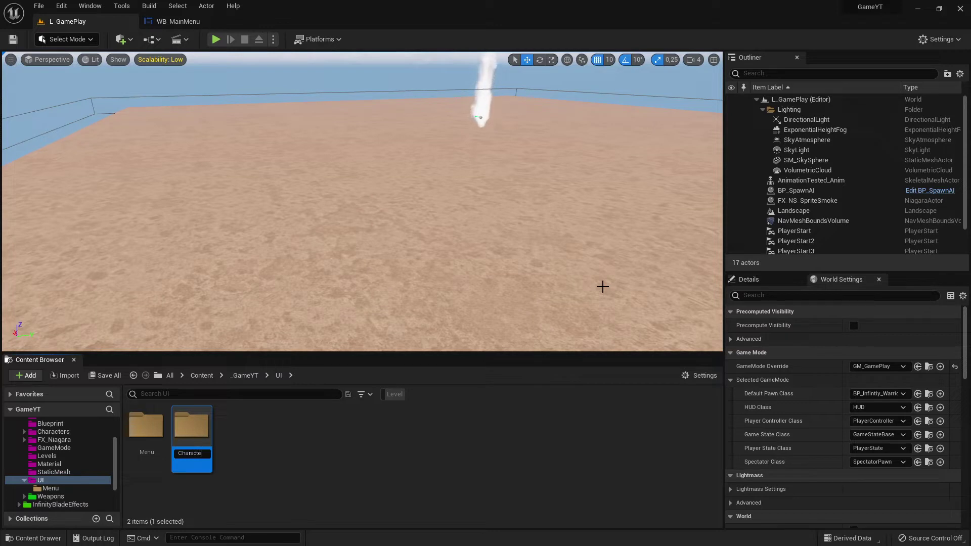
{"action": "type", "text": "rHUD"}
{"action": "key", "text": "Return"}
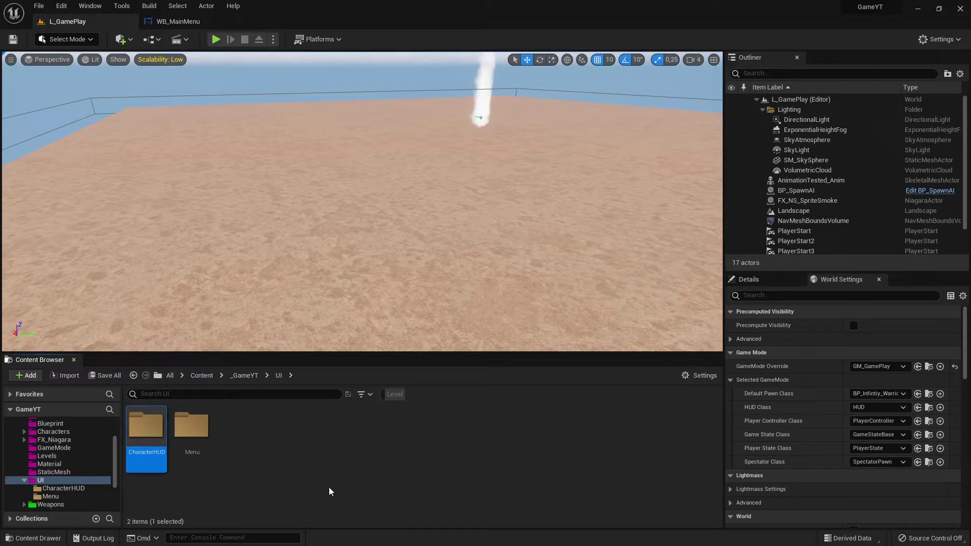
{"action": "left_click", "coordinate": [283, 503]}
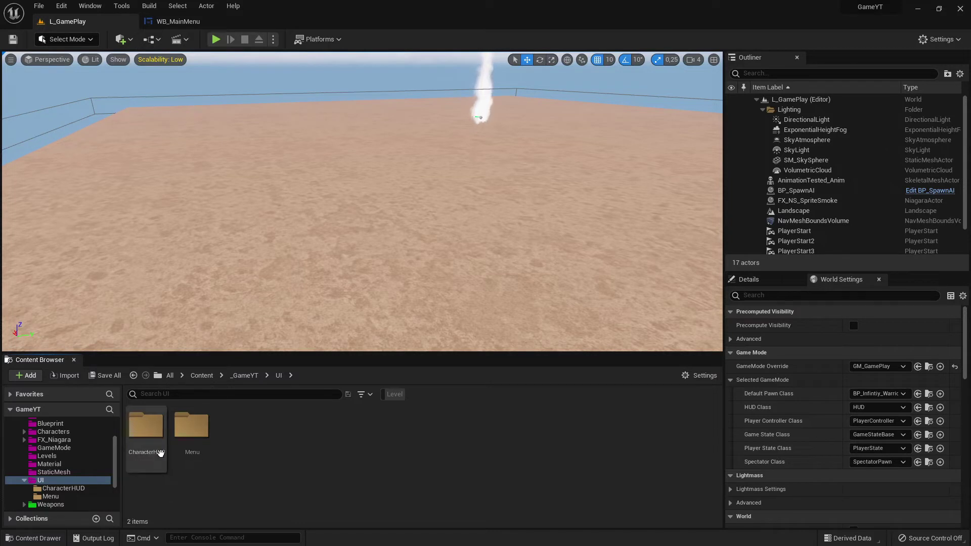
- Create a Widget Blueprint in the CharacterHUD folder with User Widget as its root class
{"action": "double_click", "coordinate": [149, 435]}
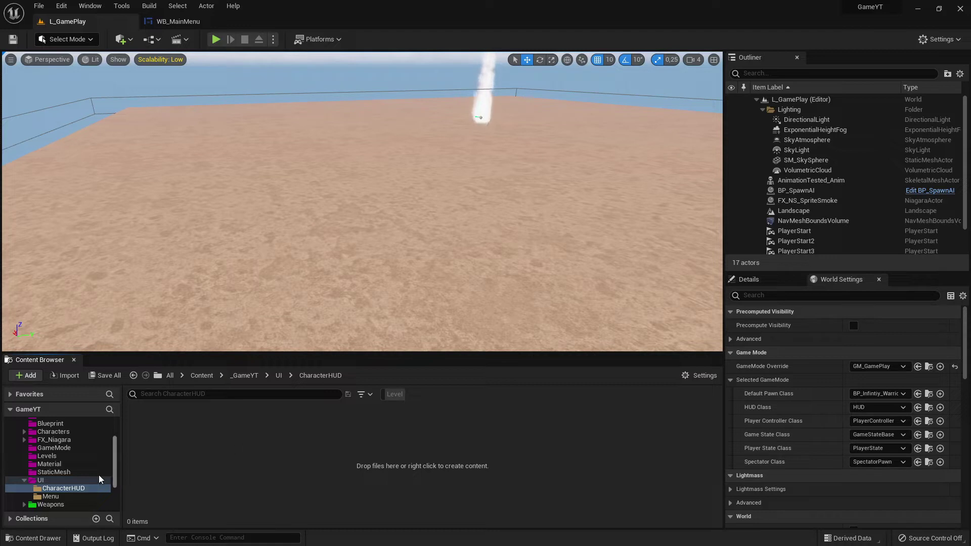
{"action": "left_click", "coordinate": [60, 495]}
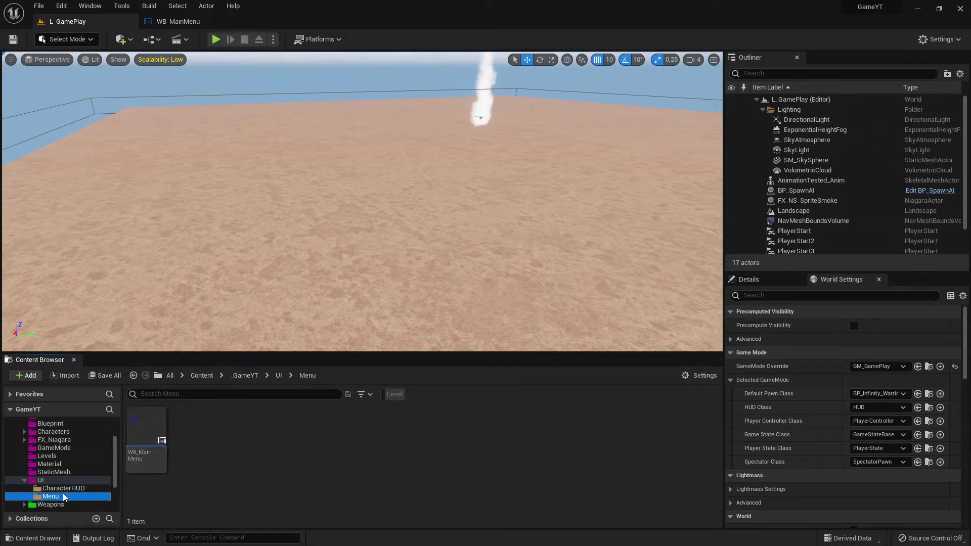
{"action": "left_click", "coordinate": [86, 488]}
{"action": "right_click", "coordinate": [249, 444]}
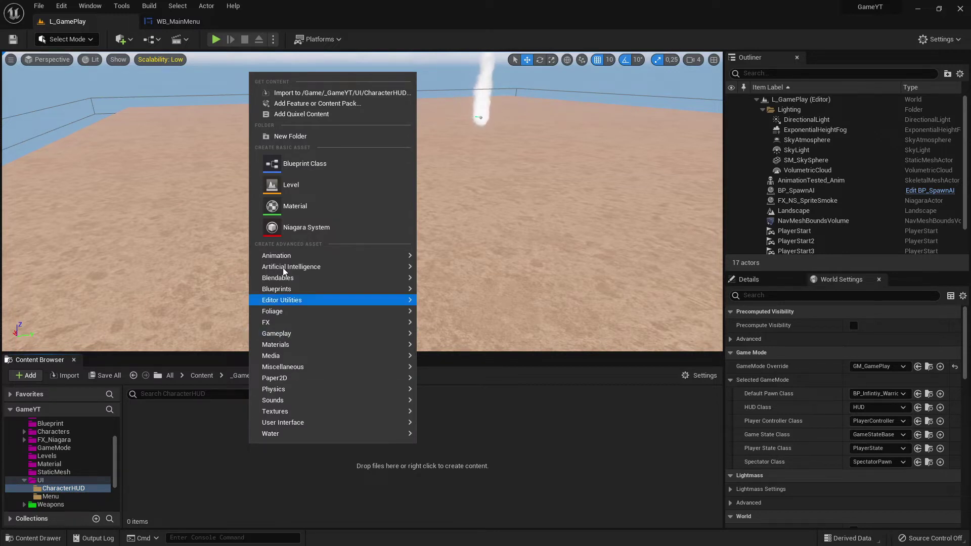
{"action": "mouse_move", "coordinate": [313, 424]}
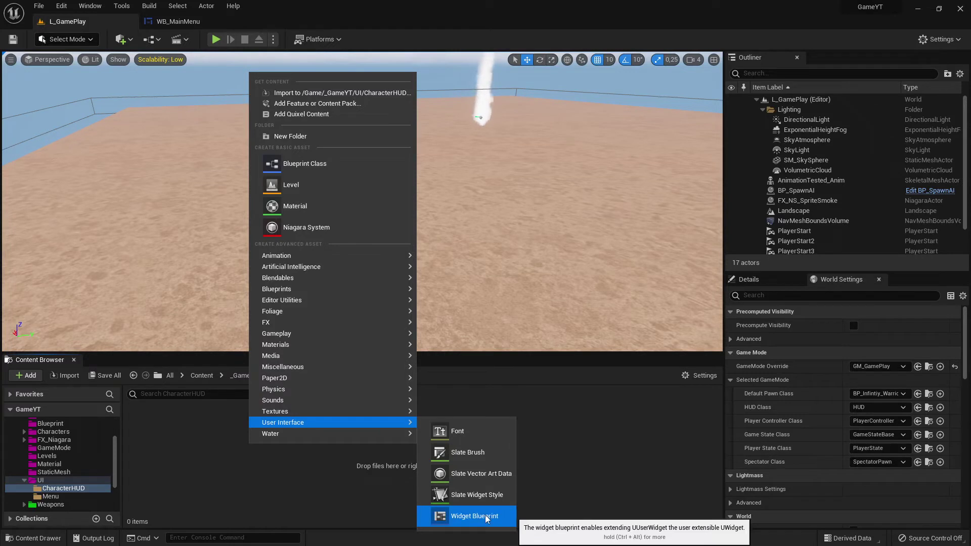
{"action": "left_click", "coordinate": [502, 516]}
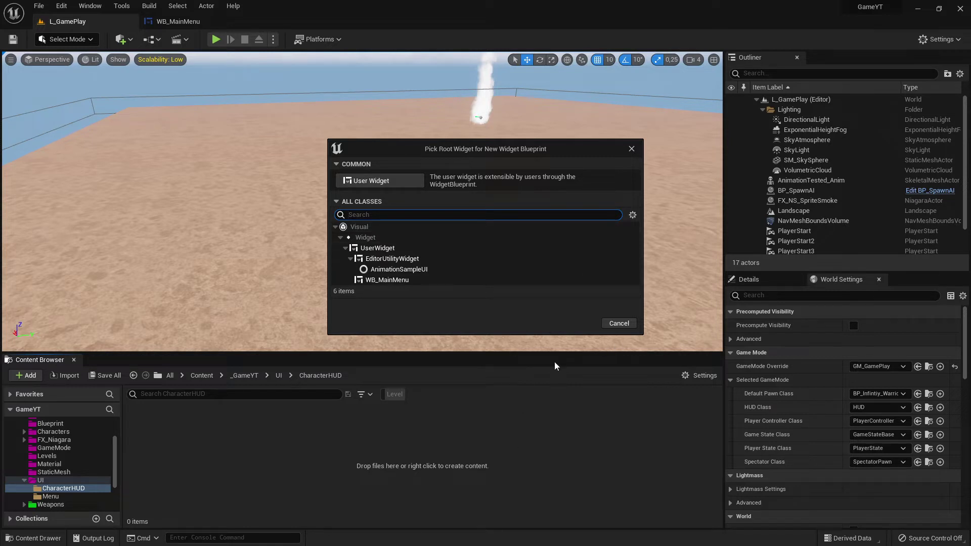
{"action": "left_click", "coordinate": [384, 248]}
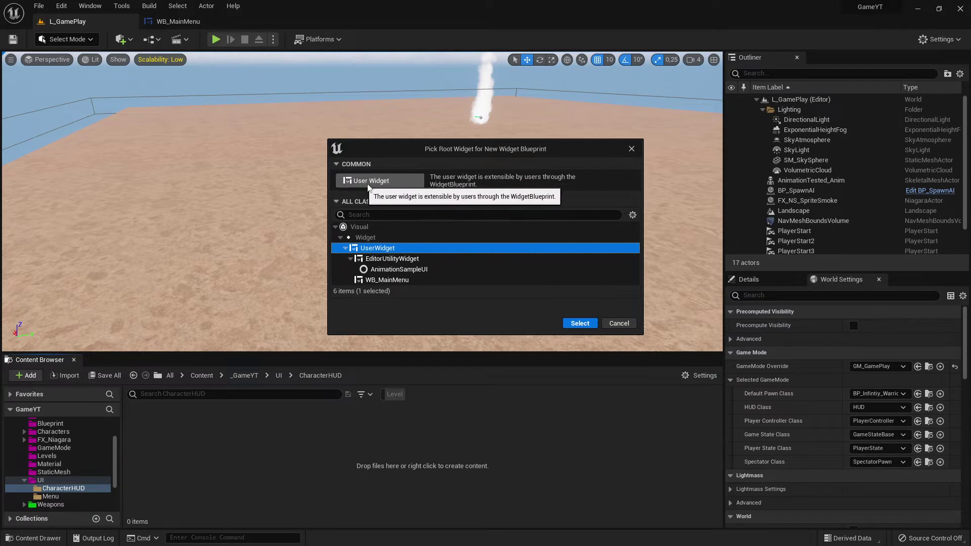
{"action": "left_click", "coordinate": [383, 181]}
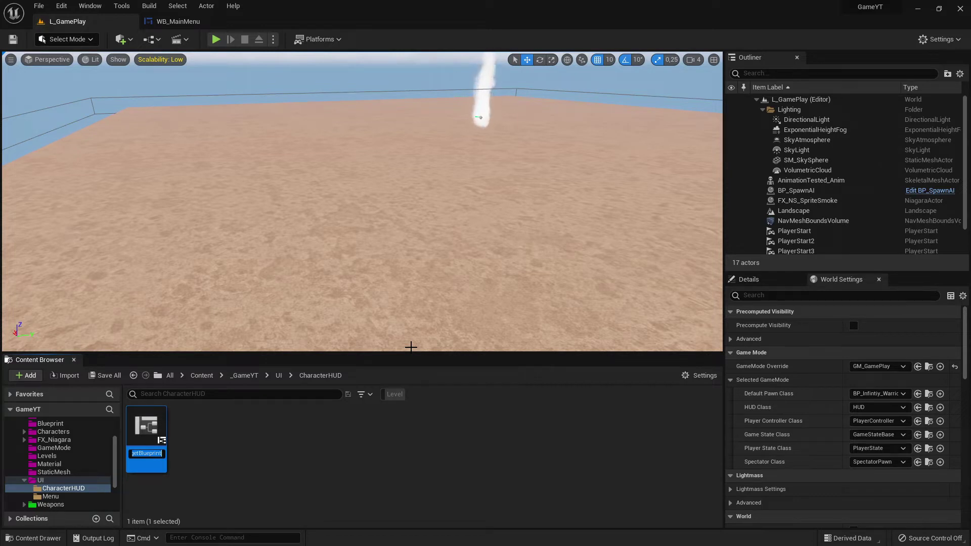
- Name the new widget blueprint WB_PlayerCharacter and open it for editing
{"action": "type", "text": "Pl"}
{"action": "key", "text": "BackSpace"}
{"action": "key", "text": "BackSpace"}
{"action": "type", "text": "W"}
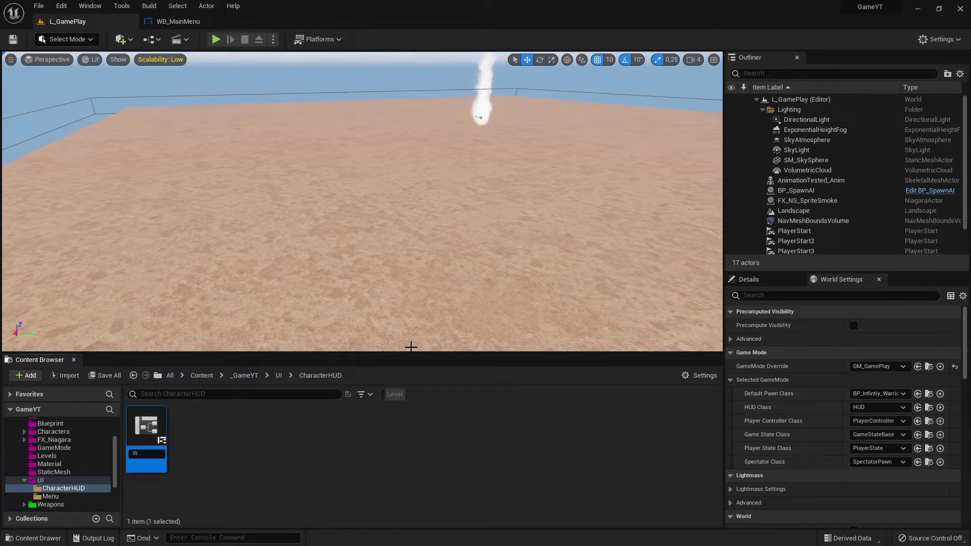
{"action": "type", "text": "B_PlayerCharacter"}
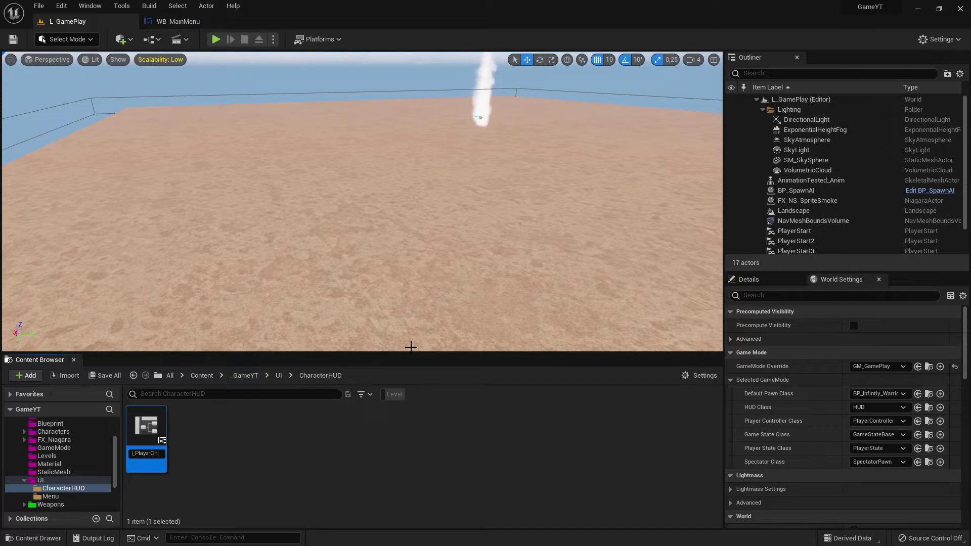
{"action": "key", "text": "Return"}
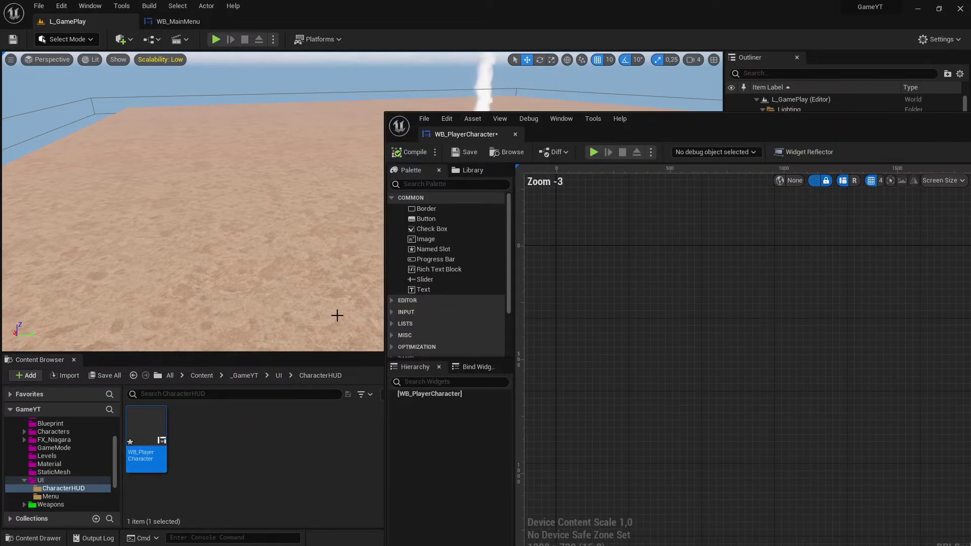
- Close the WB_MainMenu editor and dock the WB_PlayerCharacter editor in the main window beside L_GamePlay
{"action": "left_click", "coordinate": [182, 25]}
{"action": "left_click", "coordinate": [237, 22]}
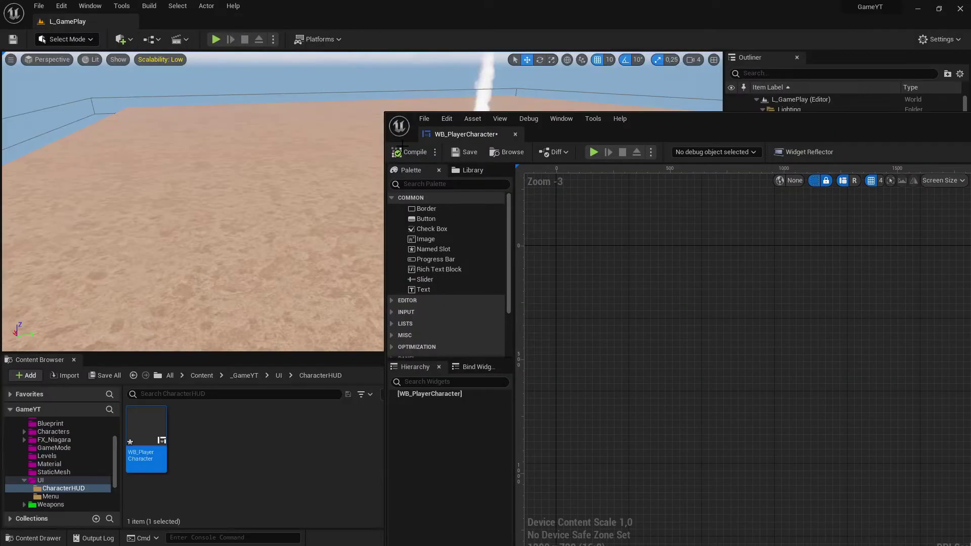
{"action": "left_click_drag", "start_coordinate": [466, 134], "coordinate": [192, 25]}
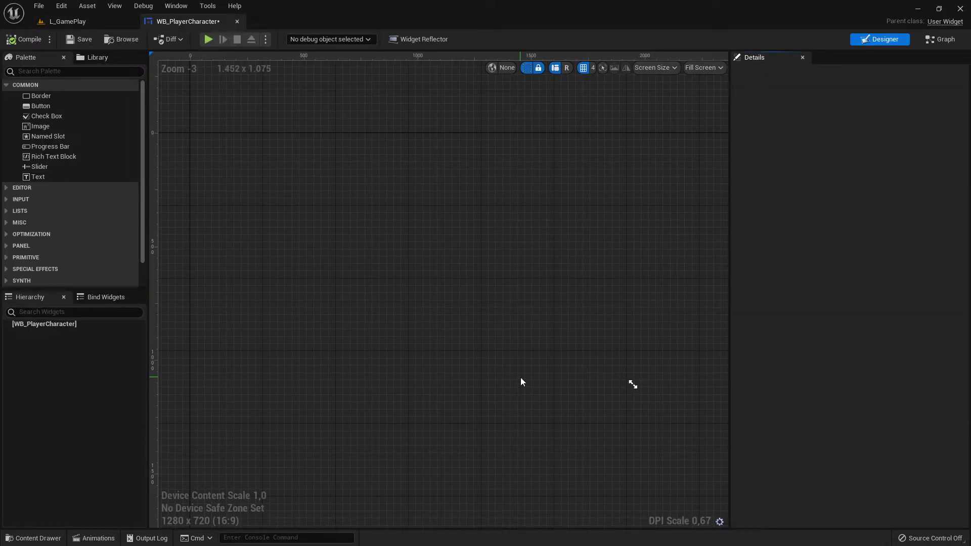
- Enlarge the WB_PlayerCharacter designer's preview area to about 1898 x 1044
{"action": "scroll", "coordinate": [527, 307], "scroll_direction": "down", "scroll_amount": 5}
{"action": "scroll", "coordinate": [531, 315], "scroll_direction": "up", "scroll_amount": 5}
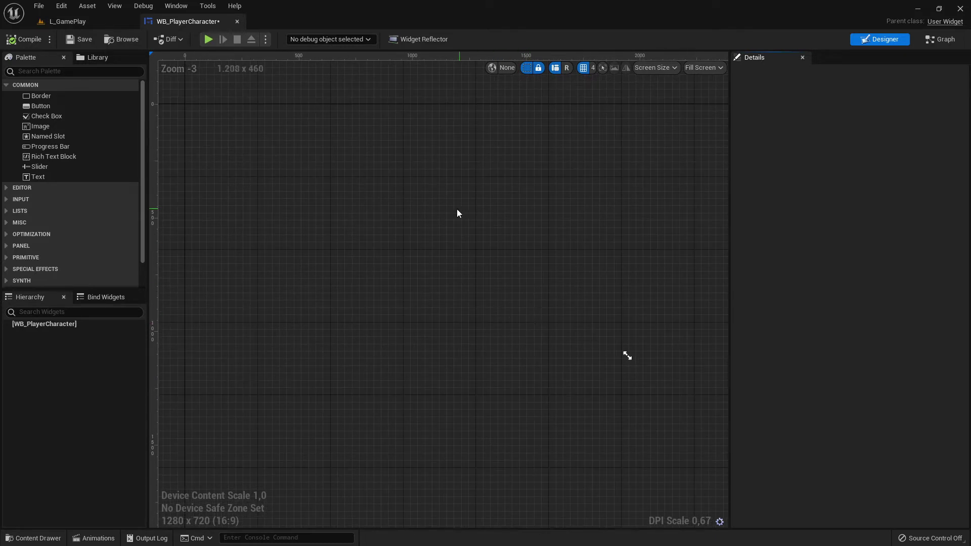
{"action": "mouse_move", "coordinate": [627, 356]}
{"action": "left_mouse_down"}
{"action": "mouse_move", "coordinate": [642, 363]}
{"action": "mouse_move", "coordinate": [626, 354]}
{"action": "mouse_move", "coordinate": [624, 363]}
{"action": "left_mouse_up"}
{"action": "scroll", "coordinate": [624, 363], "scroll_direction": "down", "scroll_amount": 2}
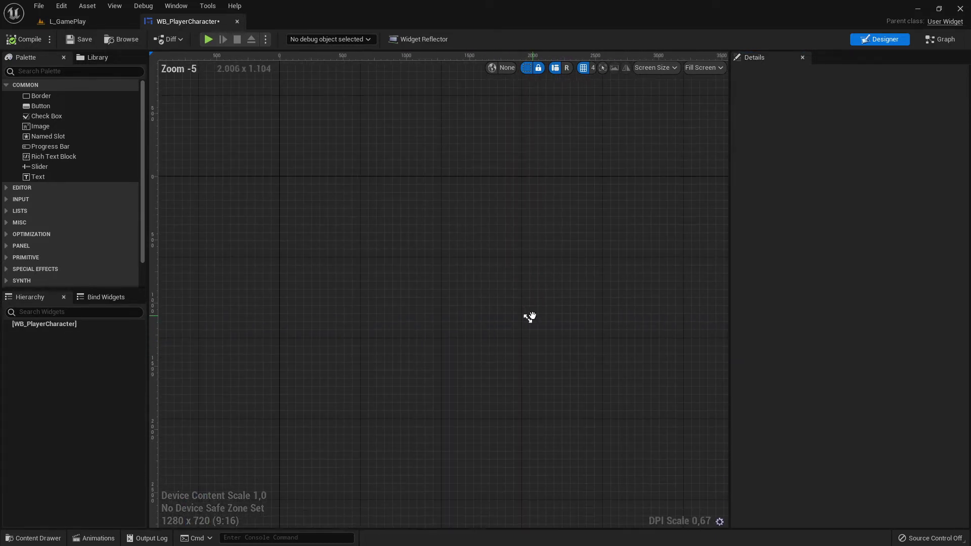
{"action": "left_click_drag", "start_coordinate": [529, 321], "coordinate": [645, 380]}
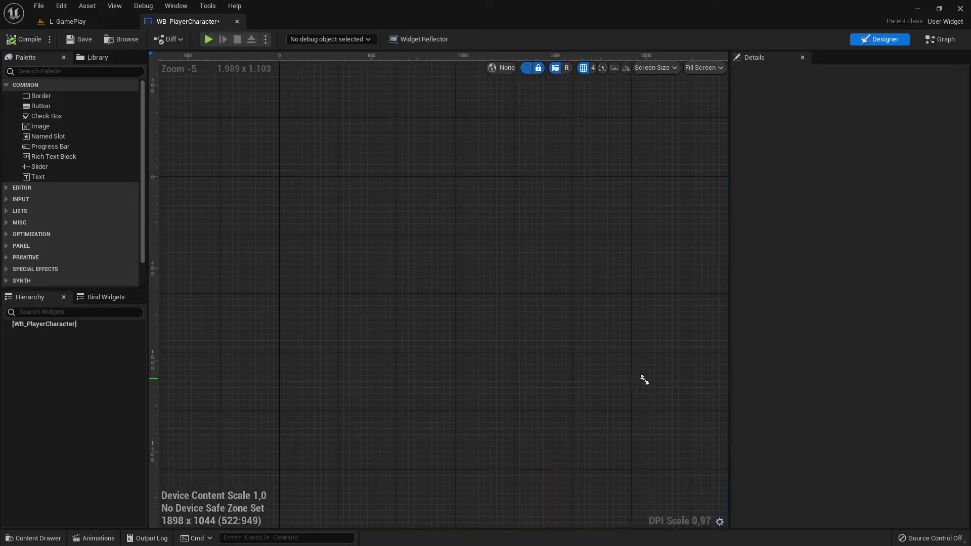
{"action": "right_click_drag", "start_coordinate": [496, 331], "coordinate": [479, 308]}
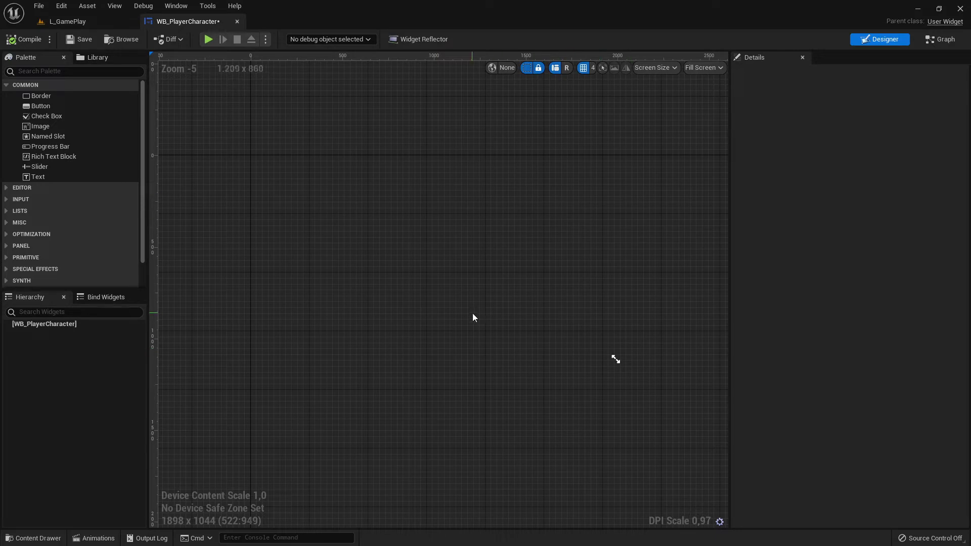
- Add a Canvas Panel as the root of WB_PlayerCharacter and resize the preview area to 1920 x 1080
{"action": "left_click", "coordinate": [46, 326]}
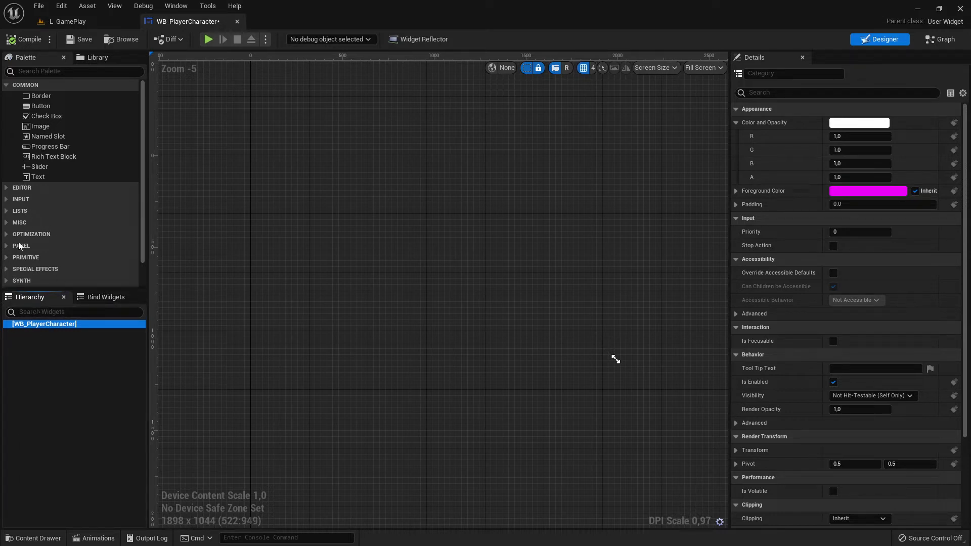
{"action": "left_click", "coordinate": [7, 246]}
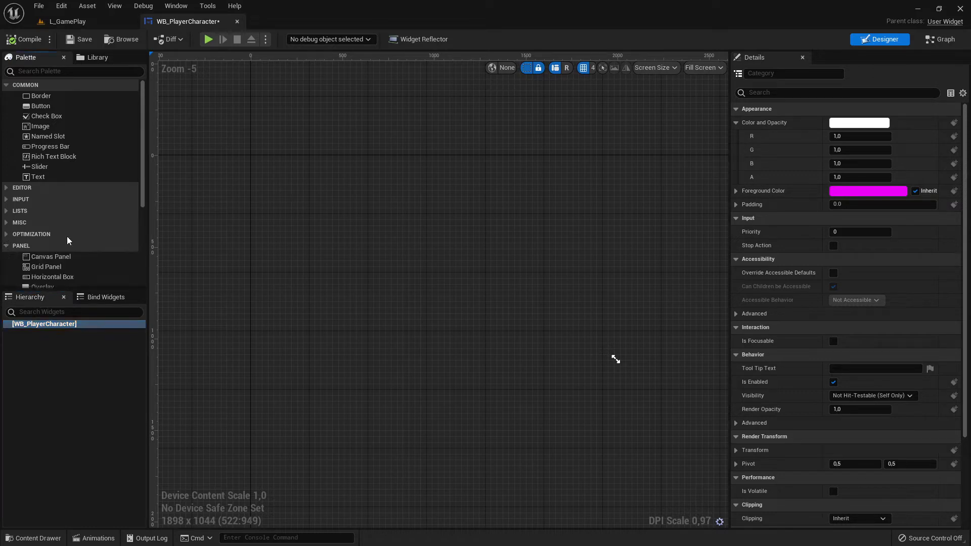
{"action": "scroll", "coordinate": [67, 238], "scroll_direction": "down", "scroll_amount": 4}
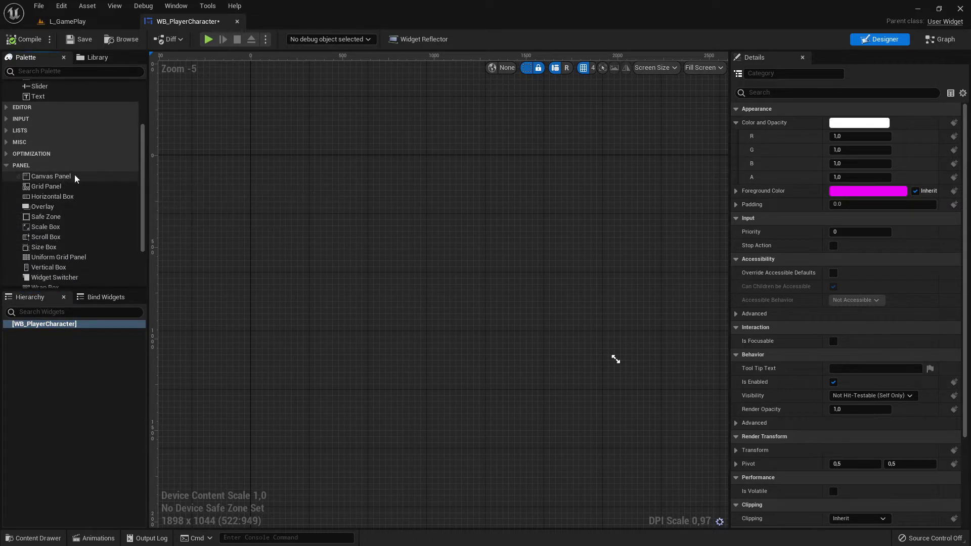
{"action": "left_click_drag", "start_coordinate": [66, 180], "coordinate": [43, 330]}
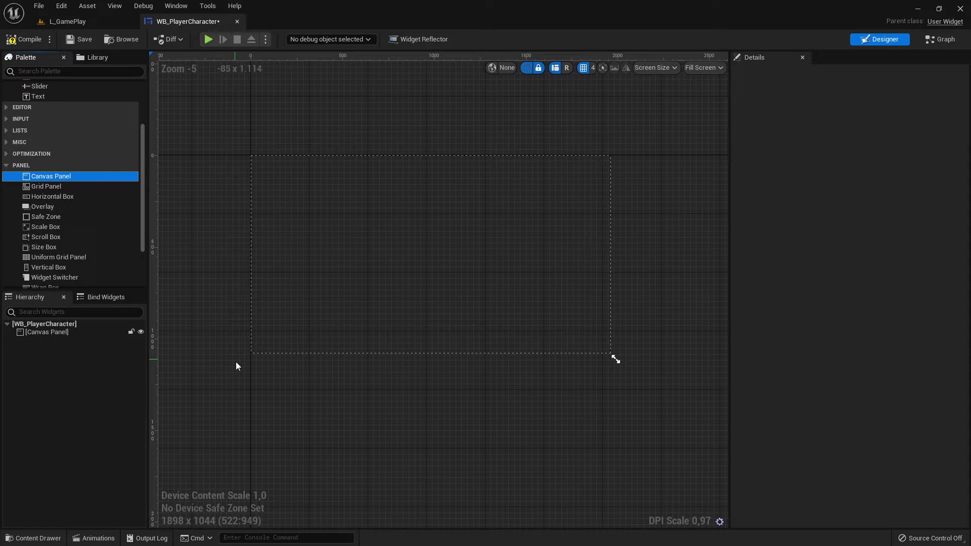
{"action": "left_click", "coordinate": [617, 361]}
{"action": "mouse_move", "coordinate": [617, 361]}
{"action": "left_mouse_down"}
{"action": "mouse_move", "coordinate": [594, 346]}
{"action": "mouse_move", "coordinate": [618, 366]}
{"action": "left_mouse_up"}
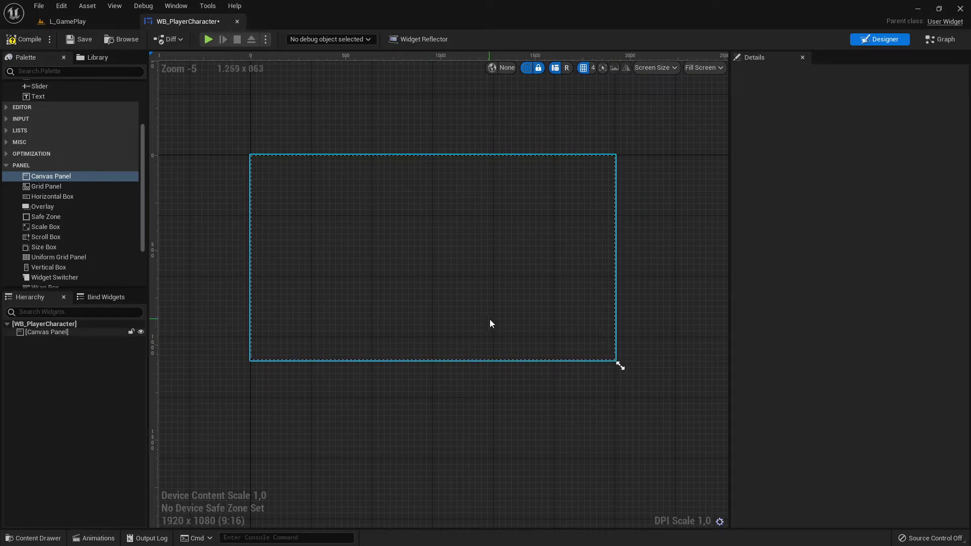
- Compile and save WB_PlayerCharacter, and return to the L_GamePlay level
{"action": "left_click", "coordinate": [35, 41]}
{"action": "left_click", "coordinate": [77, 40]}
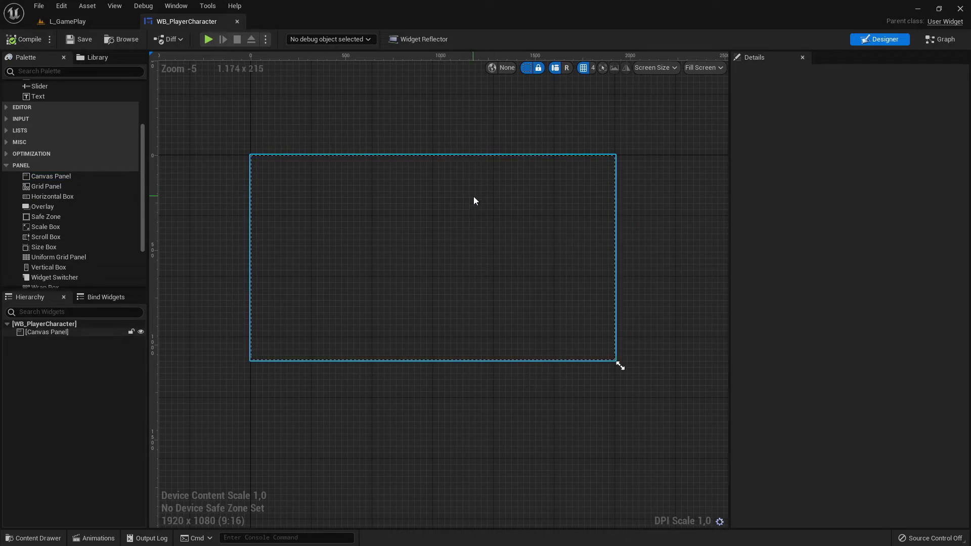
{"action": "left_click", "coordinate": [76, 22]}
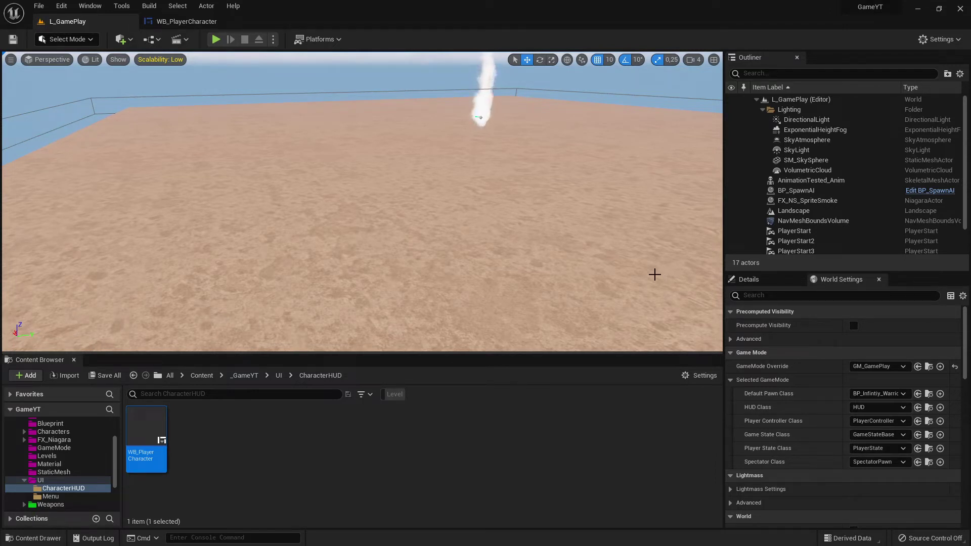
- Add a Progress Bar to the WB_PlayerCharacter canvas at position 124, 108 and widen it to about 599
{"action": "left_click", "coordinate": [187, 22]}
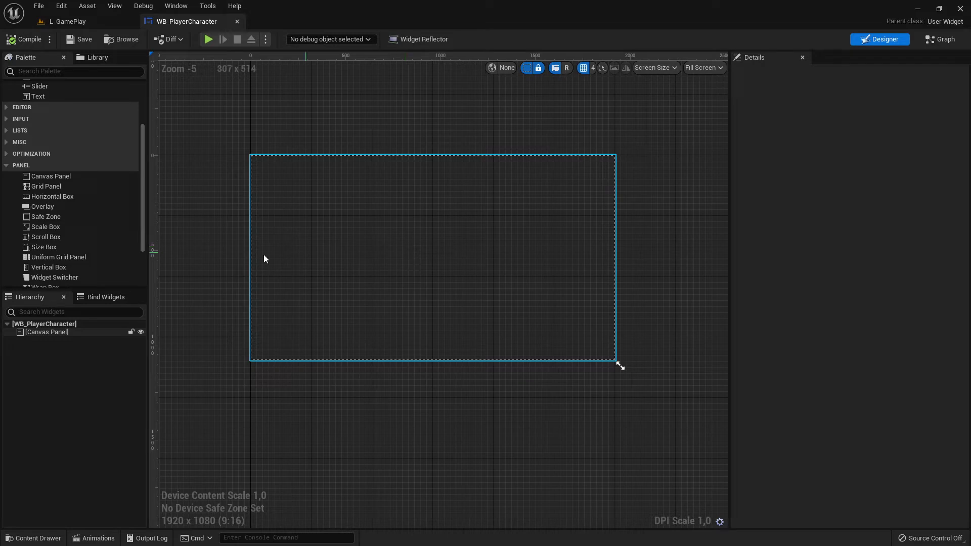
{"action": "scroll", "coordinate": [104, 230], "scroll_direction": "up", "scroll_amount": 3}
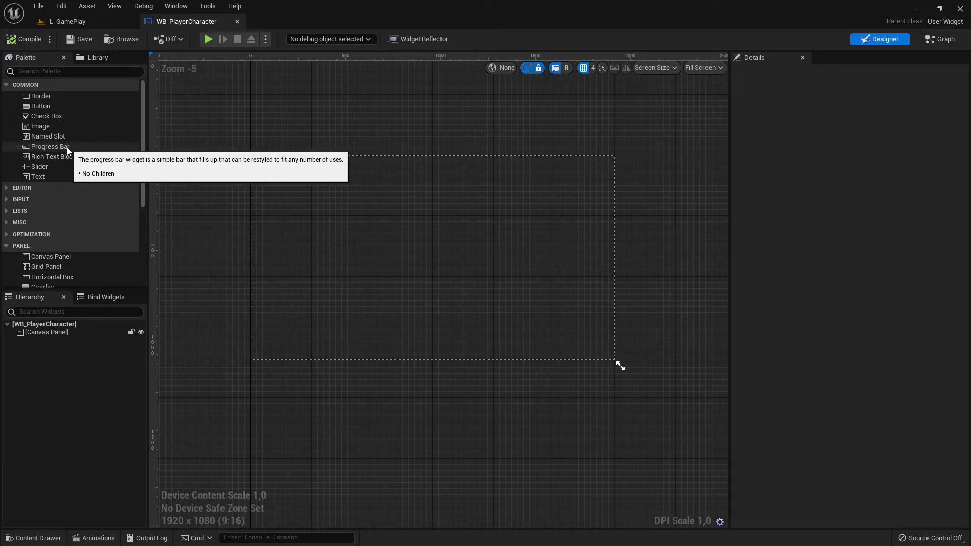
{"action": "left_click_drag", "start_coordinate": [103, 147], "coordinate": [272, 175]}
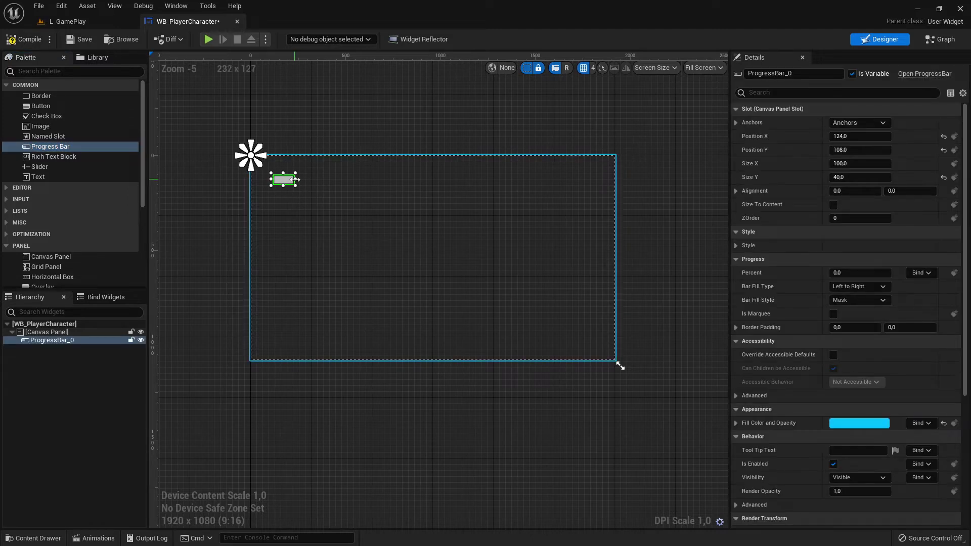
{"action": "left_click_drag", "start_coordinate": [296, 180], "coordinate": [391, 180]}
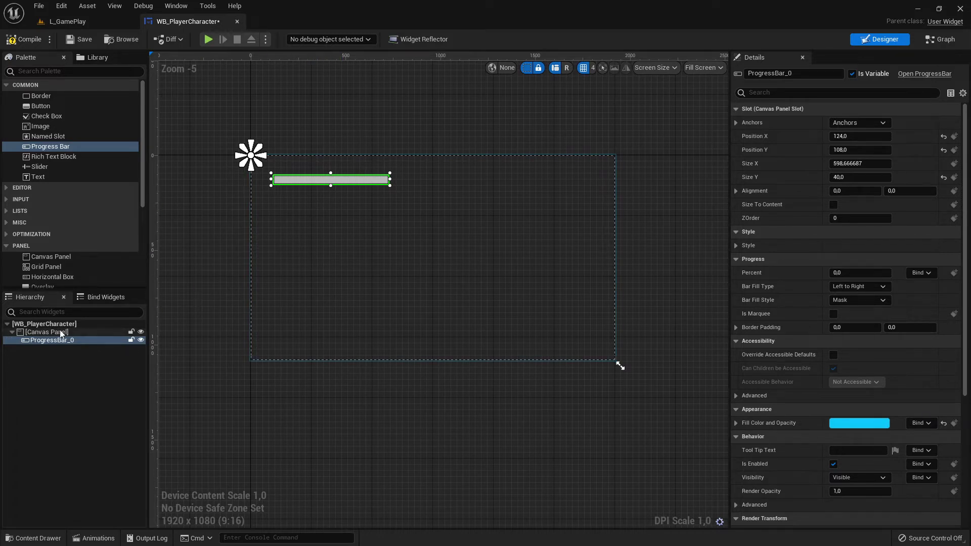
- Rename the progress bar in the widget hierarchy as PB_LifeBar
{"action": "left_click", "coordinate": [44, 342]}
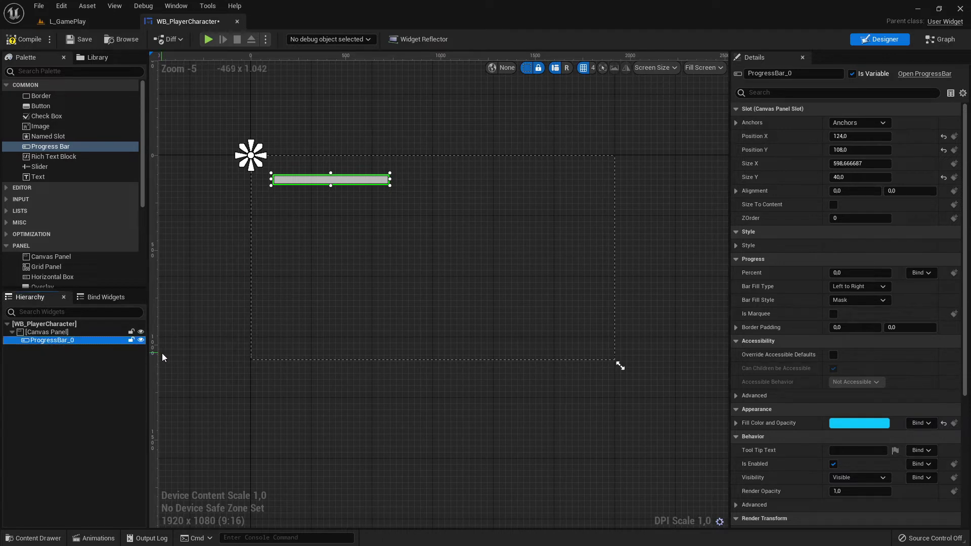
{"action": "key", "text": "F2"}
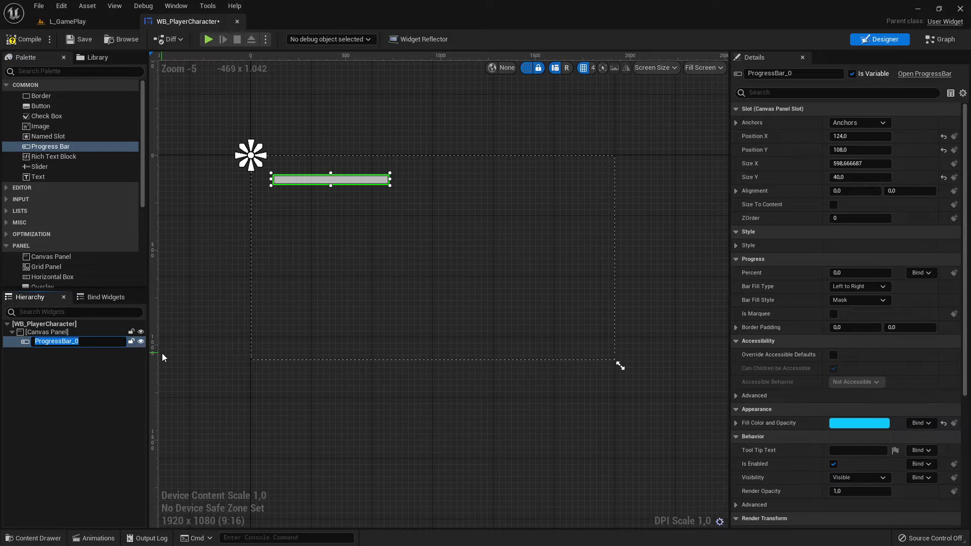
{"action": "type", "text": "PB_LifeBar"}
{"action": "key", "text": "Return"}
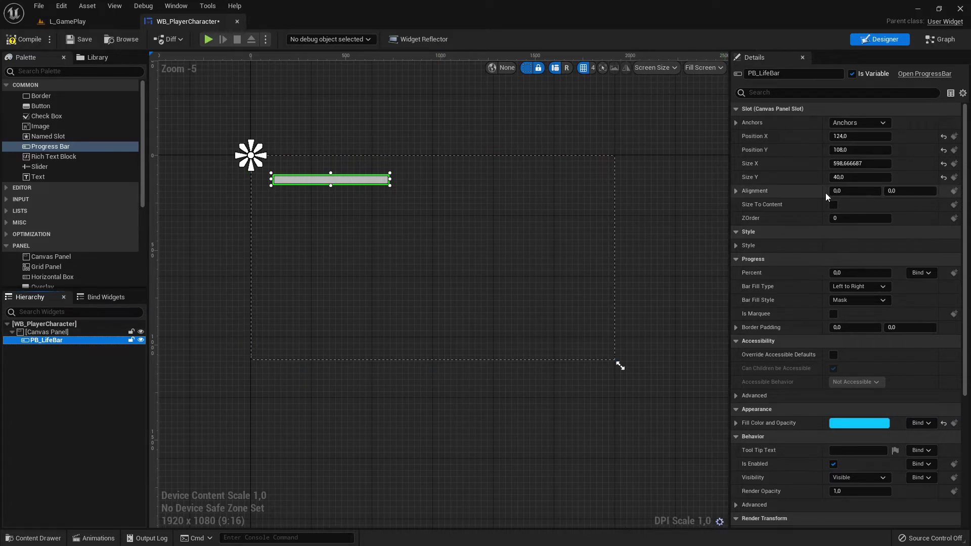
- Set PB_LifeBar's fill color to pure red with R 1, G 0 and B 0
{"action": "scroll", "coordinate": [819, 202], "scroll_direction": "down", "scroll_amount": 3}
{"action": "scroll", "coordinate": [830, 205], "scroll_direction": "up", "scroll_amount": 3}
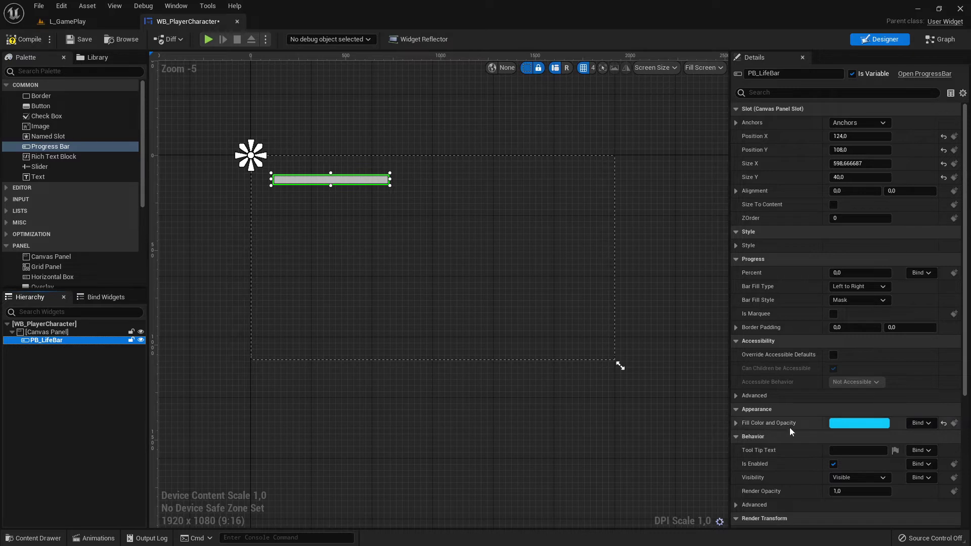
{"action": "left_click", "coordinate": [849, 425]}
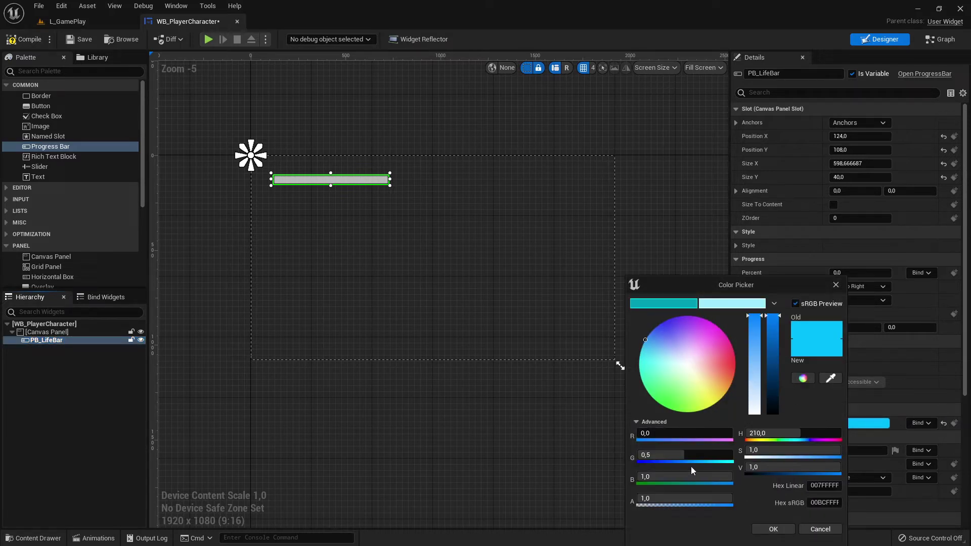
{"action": "mouse_move", "coordinate": [684, 347]}
{"action": "left_mouse_down"}
{"action": "mouse_move", "coordinate": [748, 363]}
{"action": "mouse_move", "coordinate": [745, 344]}
{"action": "mouse_move", "coordinate": [754, 350]}
{"action": "left_mouse_up"}
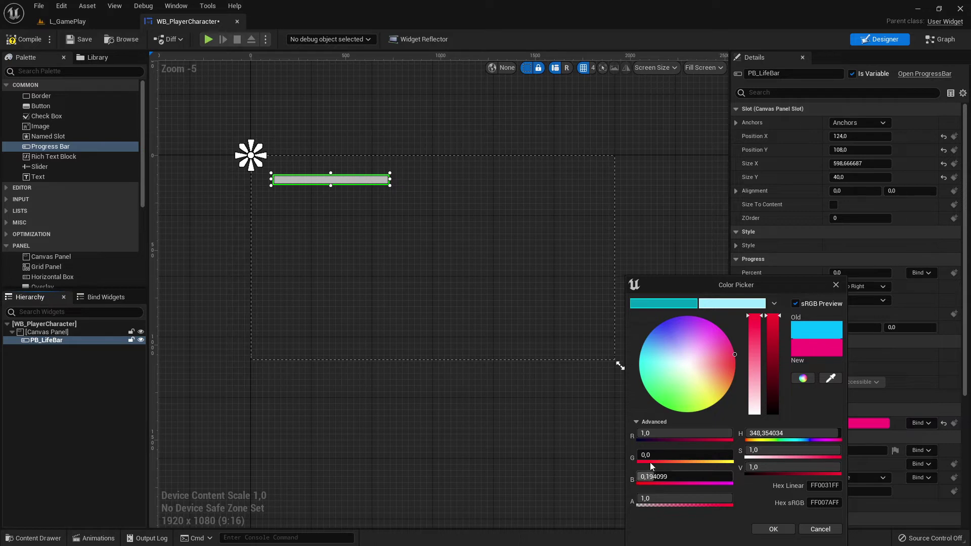
{"action": "left_click", "coordinate": [683, 433]}
{"action": "type", "text": "1"}
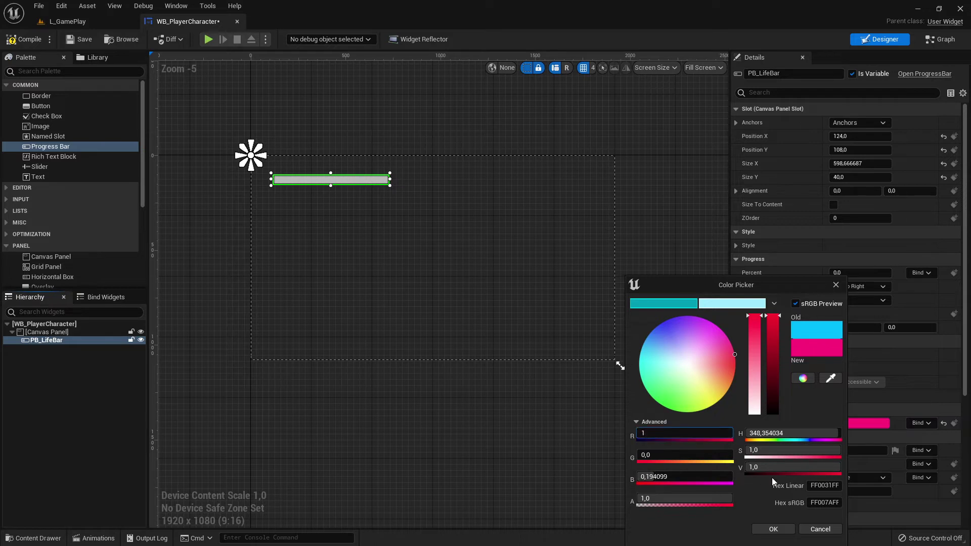
{"action": "key", "text": "Tab"}
{"action": "type", "text": "0"}
{"action": "key", "text": "Tab"}
{"action": "type", "text": "0"}
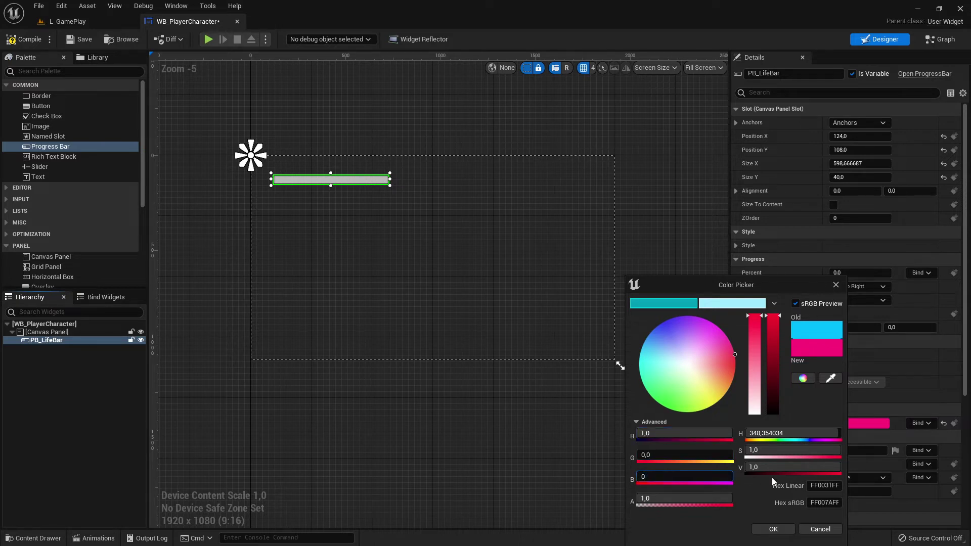
{"action": "key", "text": "Return"}
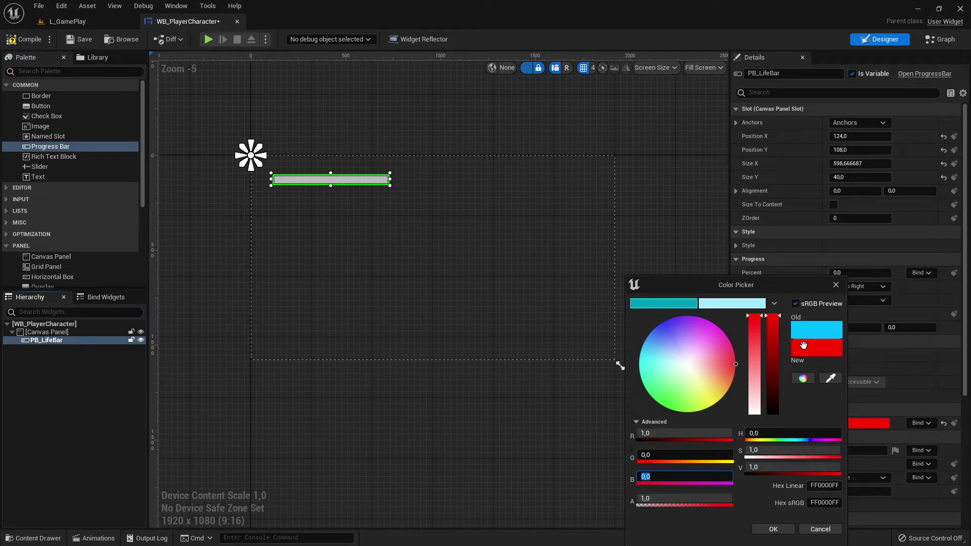
{"action": "left_click", "coordinate": [773, 529]}
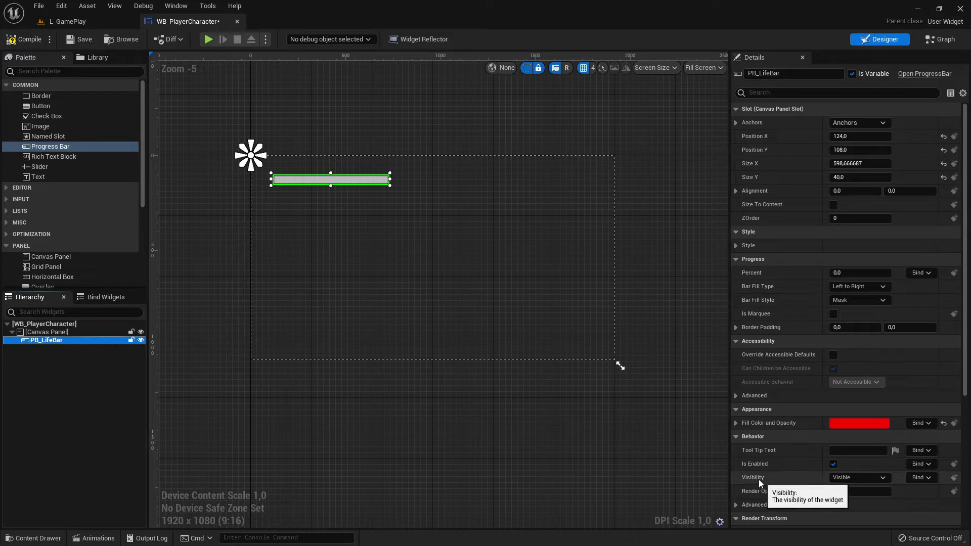
- Compile and save WB_PlayerCharacter with its life bar, and switch back to the L_GamePlay level
{"action": "left_click", "coordinate": [33, 39]}
{"action": "left_click", "coordinate": [80, 40]}
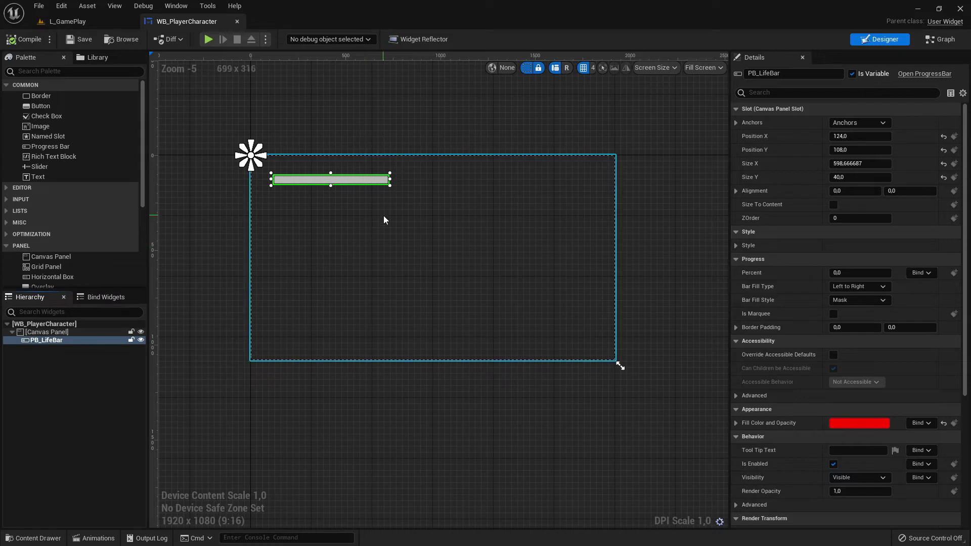
{"action": "left_click", "coordinate": [103, 23]}
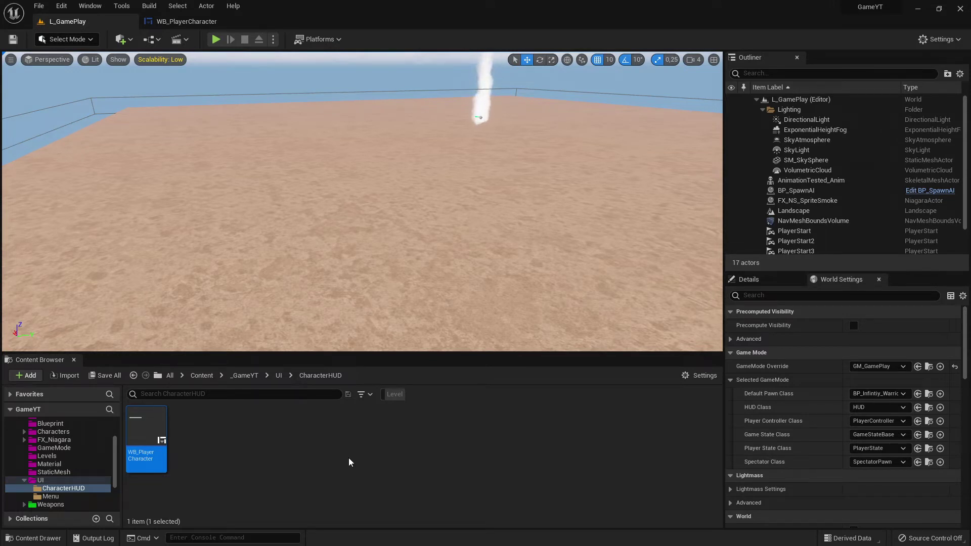
{"action": "left_click", "coordinate": [51, 496]}
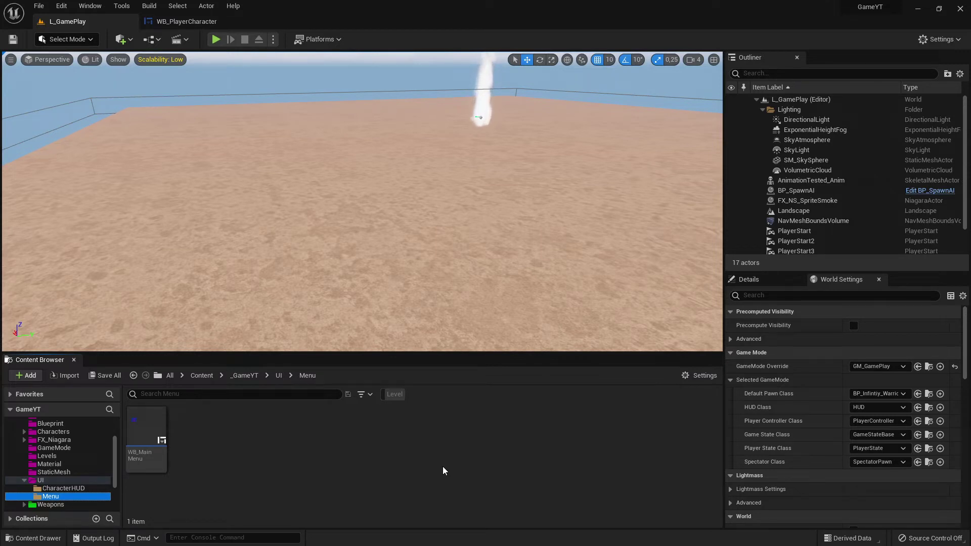
{"action": "left_click", "coordinate": [65, 487]}
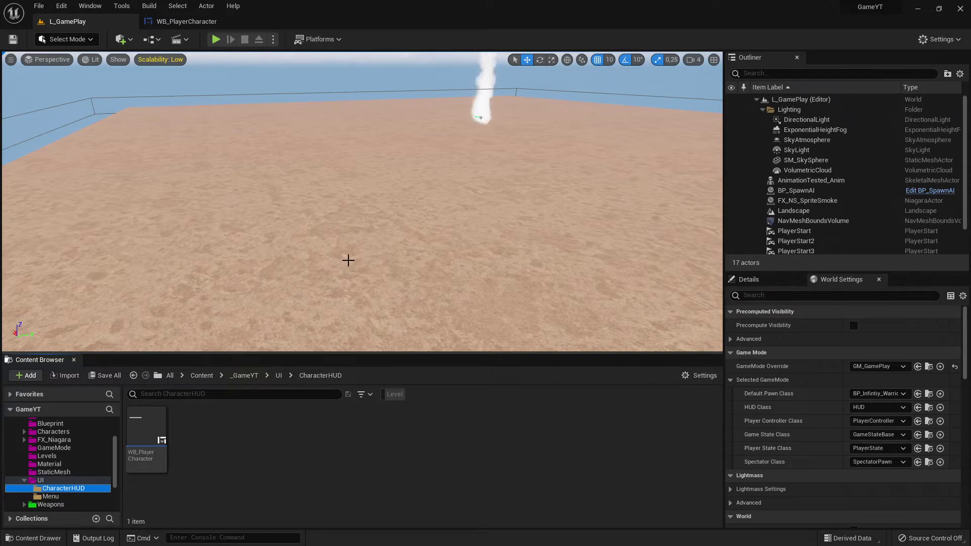
{"action": "right_click_drag", "start_coordinate": [365, 263], "coordinate": [294, 223]}
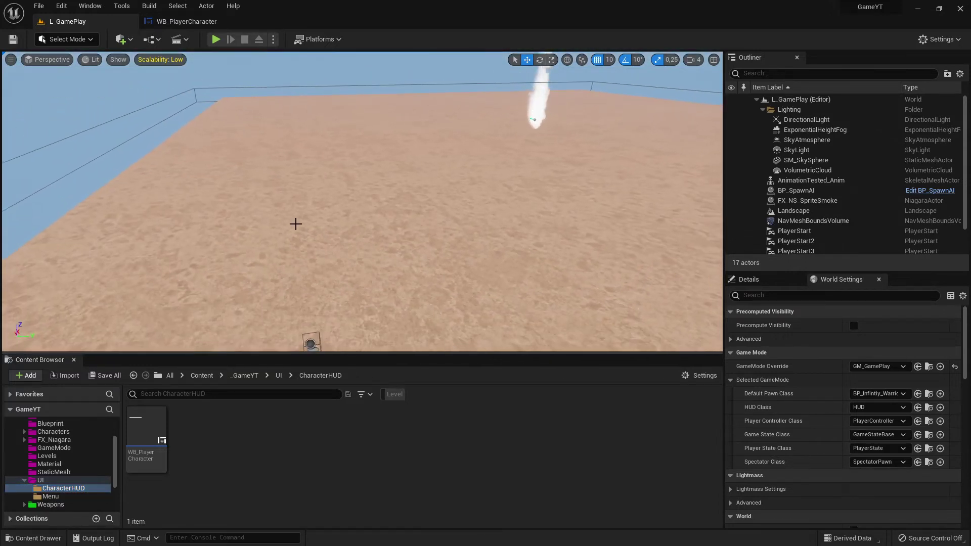
{"action": "mouse_move", "coordinate": [344, 241]}
{"action": "right_mouse_down"}
{"action": "mouse_move", "coordinate": [309, 237]}
{"action": "mouse_move", "coordinate": [353, 233]}
{"action": "right_mouse_up"}
{"action": "key", "text": "d"}
{"action": "key", "text": "s"}
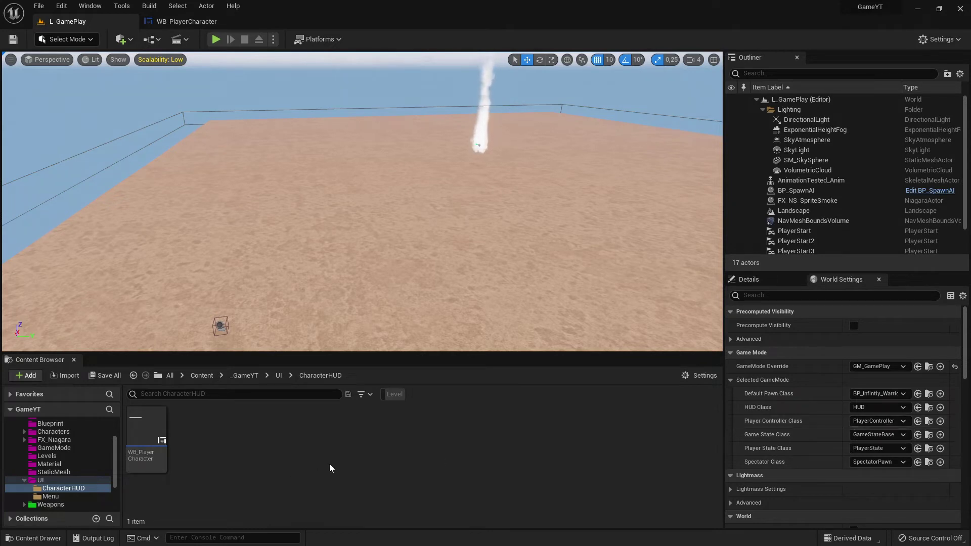
- Create a new folder named PlayerController inside the _GameYT content folder
{"action": "scroll", "coordinate": [36, 452], "scroll_direction": "up", "scroll_amount": 3}
{"action": "left_click", "coordinate": [45, 439]}
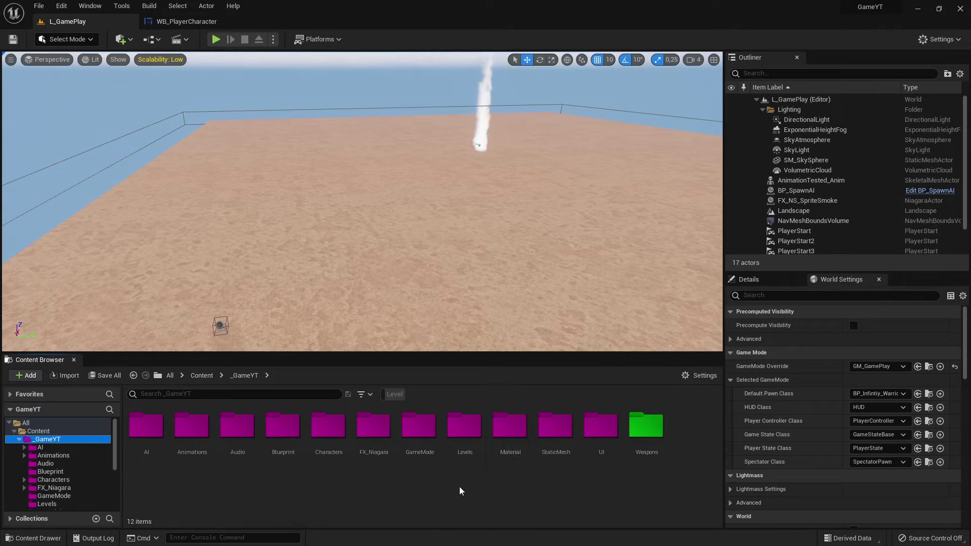
{"action": "right_click", "coordinate": [475, 493]}
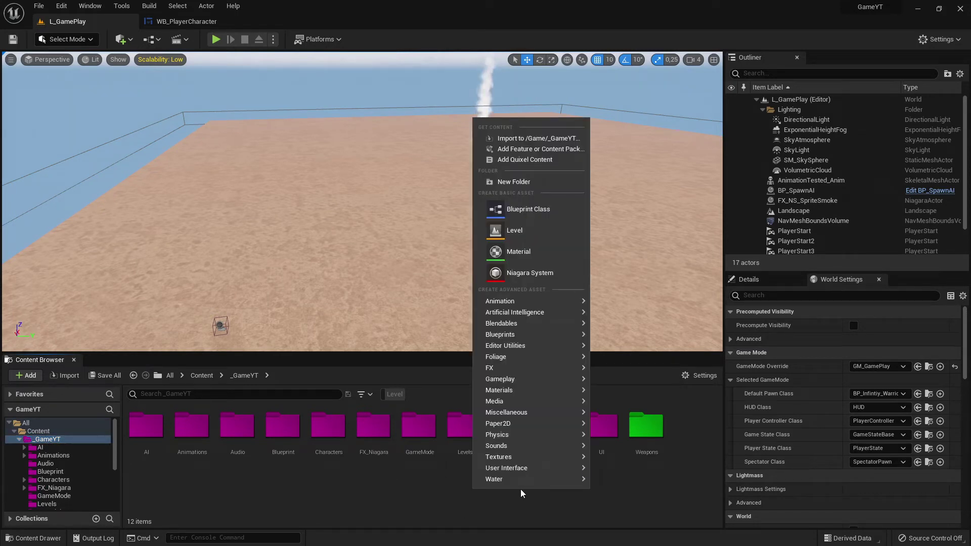
{"action": "left_click", "coordinate": [512, 181]}
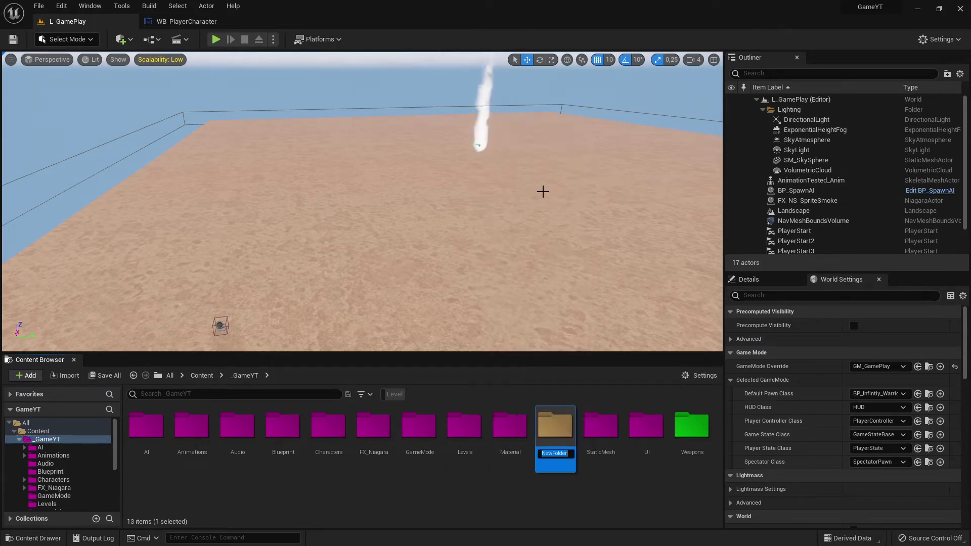
{"action": "type", "text": "Playe"}
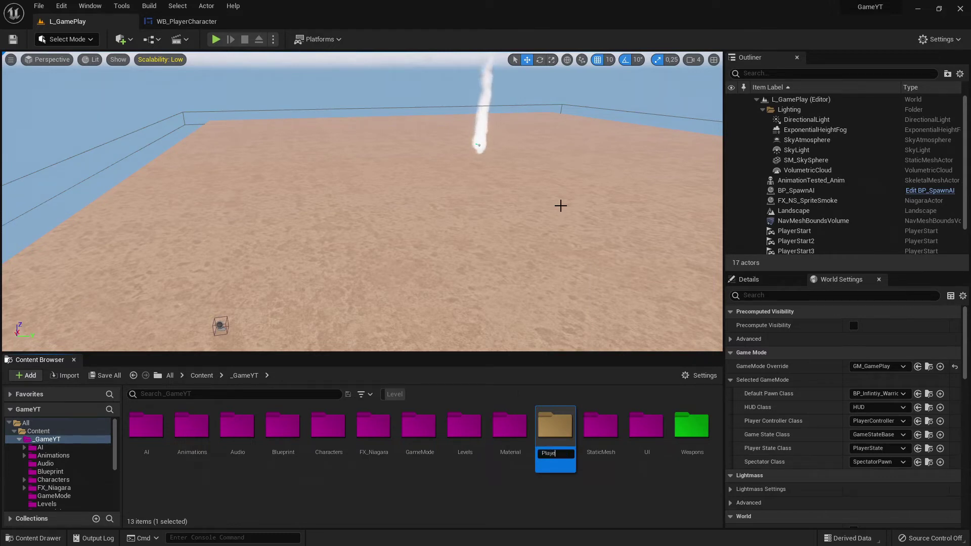
{"action": "type", "text": "rController"}
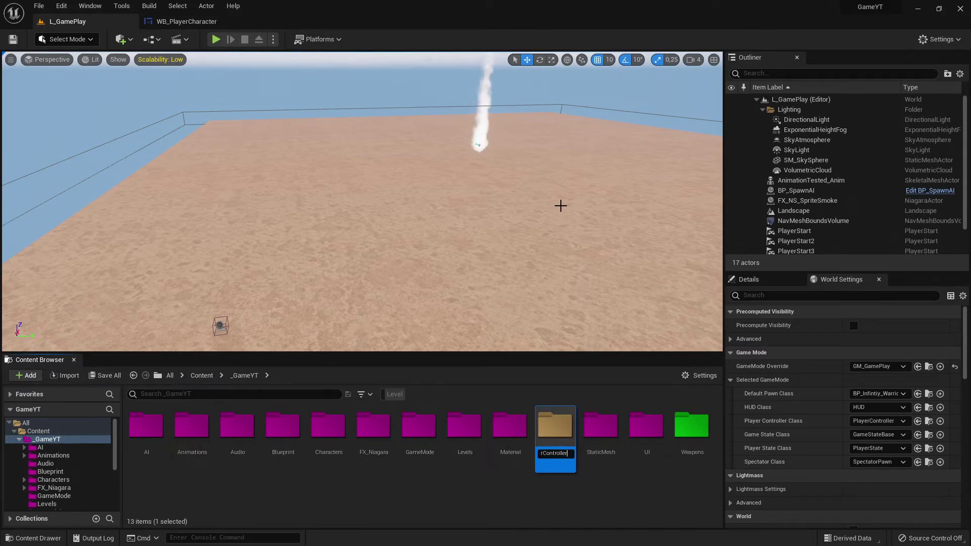
{"action": "key", "text": "Return"}
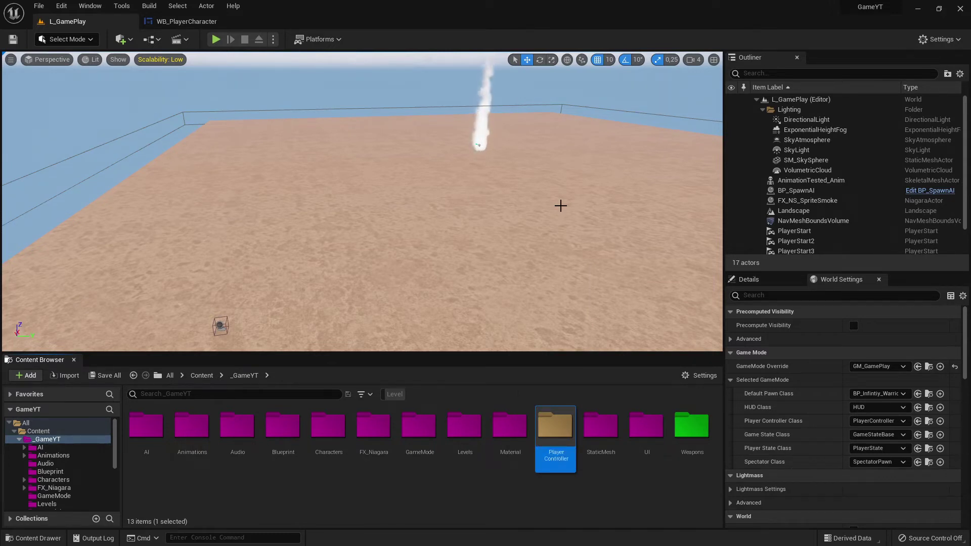
- Set the PlayerController folder's color to the magenta used by the neighbouring folders
{"action": "right_click", "coordinate": [564, 434]}
{"action": "mouse_move", "coordinate": [612, 276]}
{"action": "left_click", "coordinate": [763, 300]}
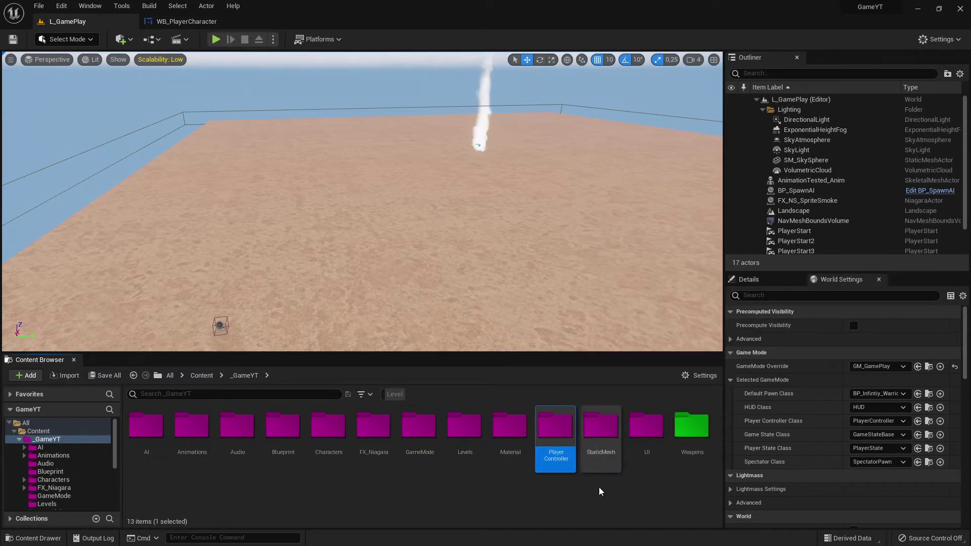
{"action": "left_click", "coordinate": [587, 476]}
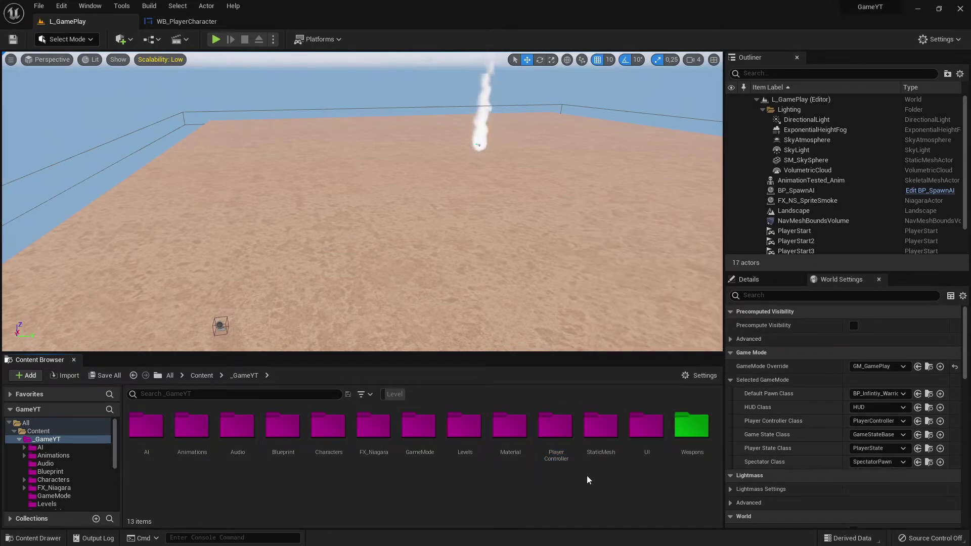
- Create a Blueprint Class with Player Controller as its parent in the PlayerController folder and name it PC_PlayerCharacter
{"action": "double_click", "coordinate": [554, 430]}
{"action": "right_click", "coordinate": [242, 450]}
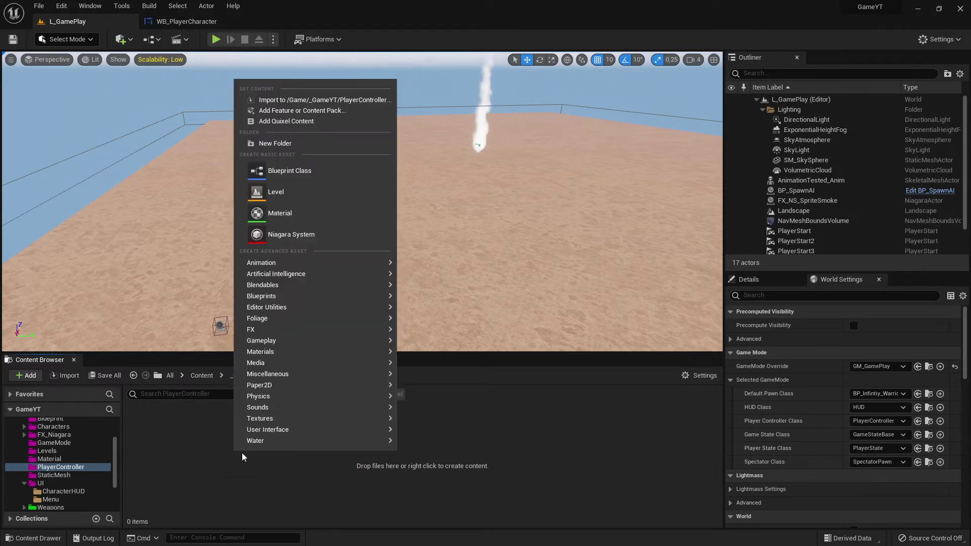
{"action": "left_click", "coordinate": [174, 468]}
{"action": "right_click", "coordinate": [293, 456]}
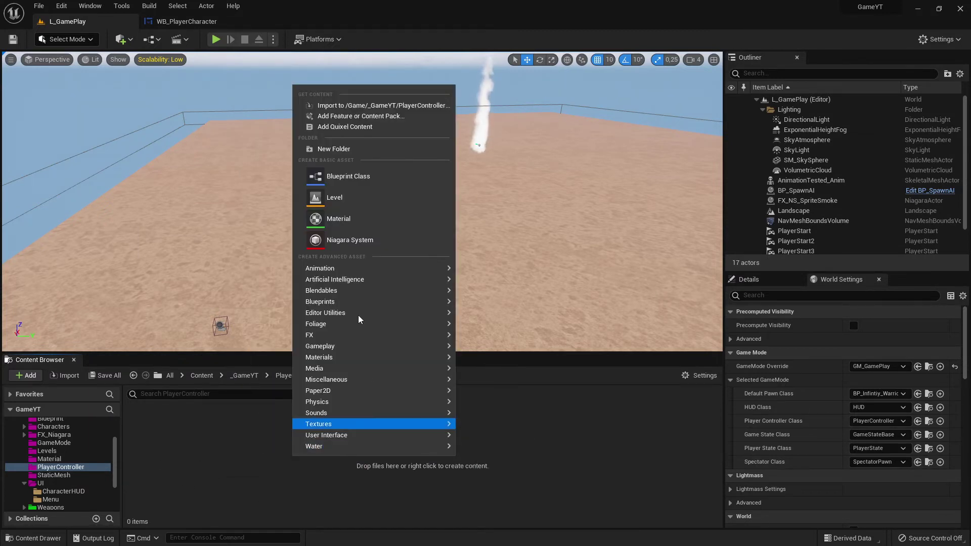
{"action": "left_click", "coordinate": [363, 175]}
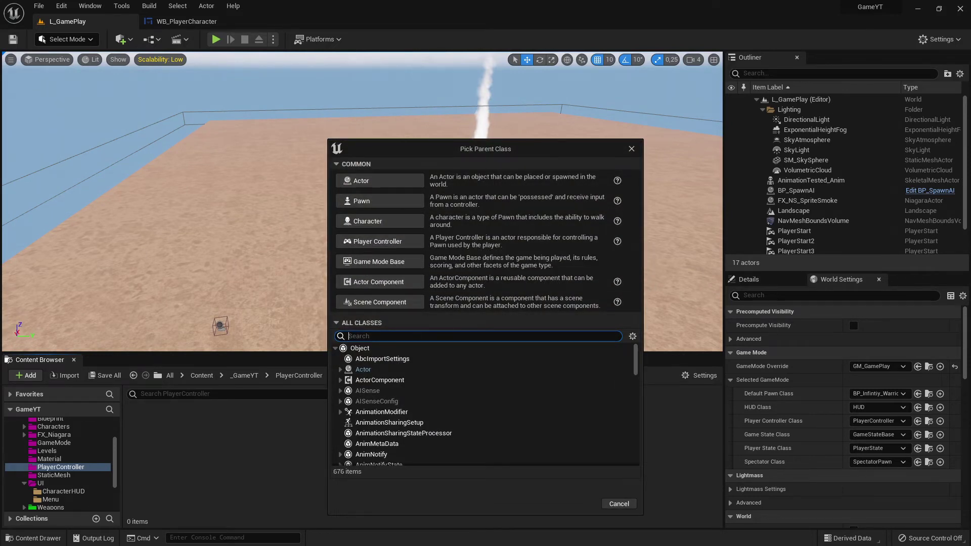
{"action": "left_click", "coordinate": [411, 241]}
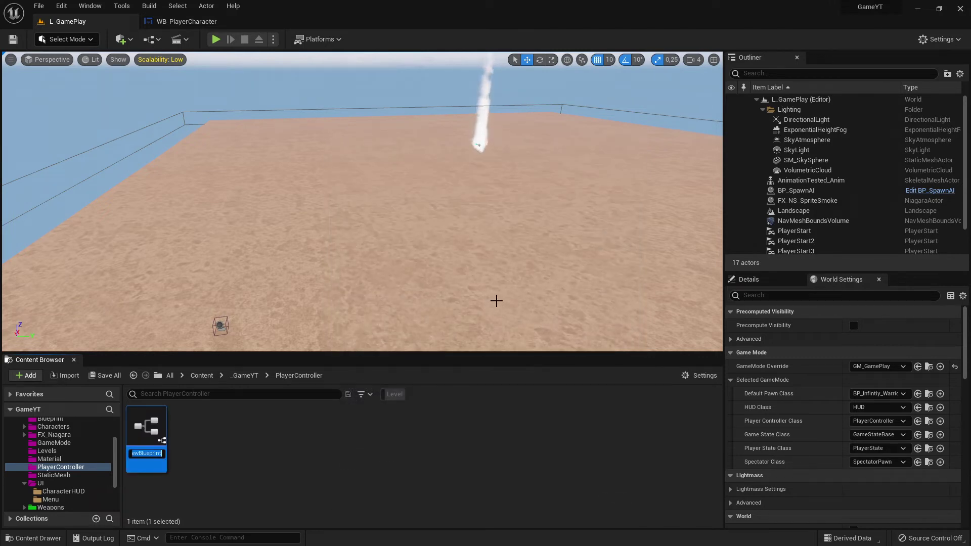
{"action": "type", "text": "PC_P"}
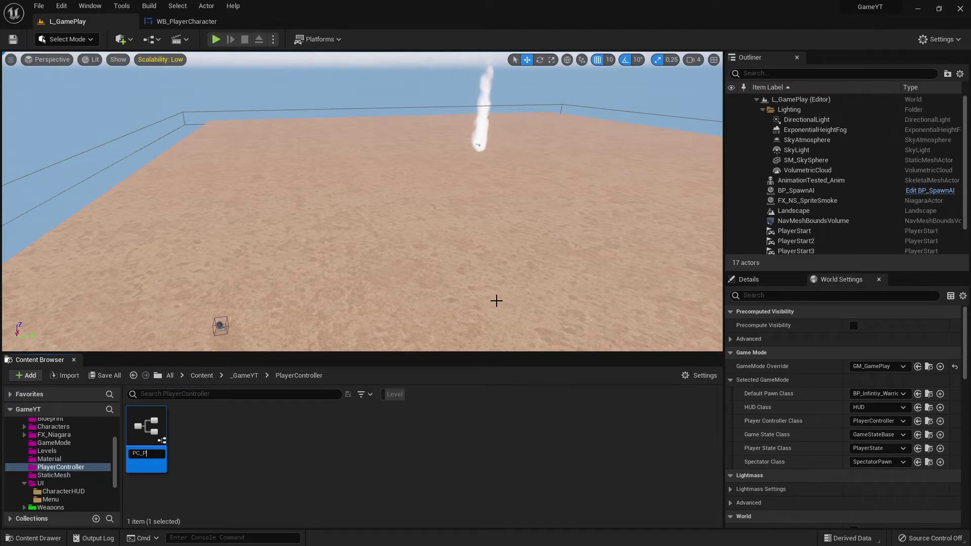
{"action": "type", "text": "layerChar"}
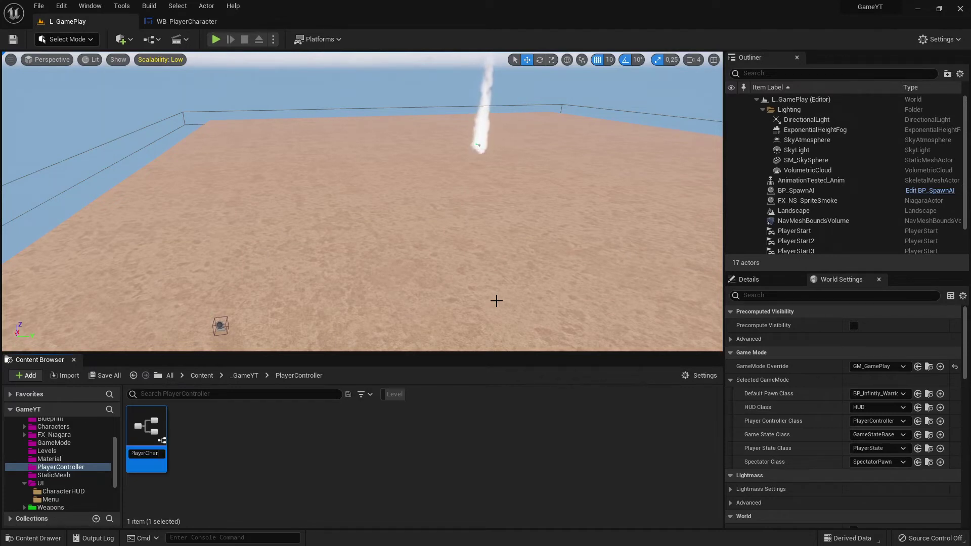
{"action": "type", "text": "acter"}
{"action": "key", "text": "Return"}
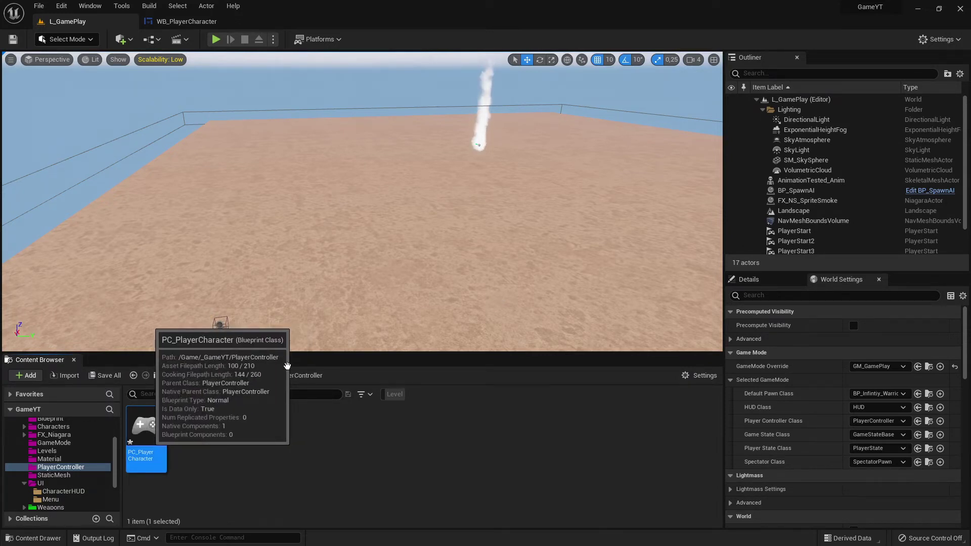
- Open the PC_PlayerCharacter Blueprint for editing and show its Event Graph
{"action": "scroll", "coordinate": [369, 204], "scroll_direction": "down", "scroll_amount": 5}
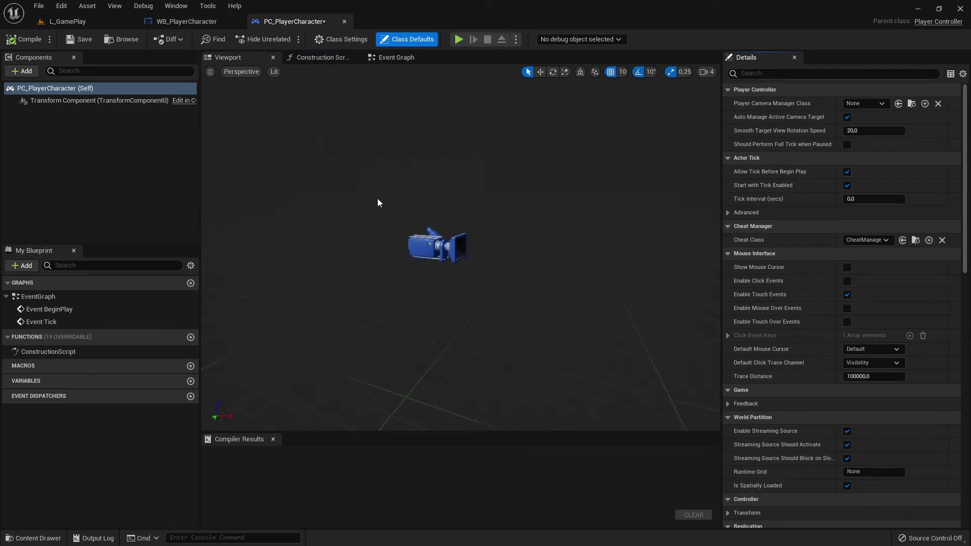
{"action": "left_click", "coordinate": [396, 57]}
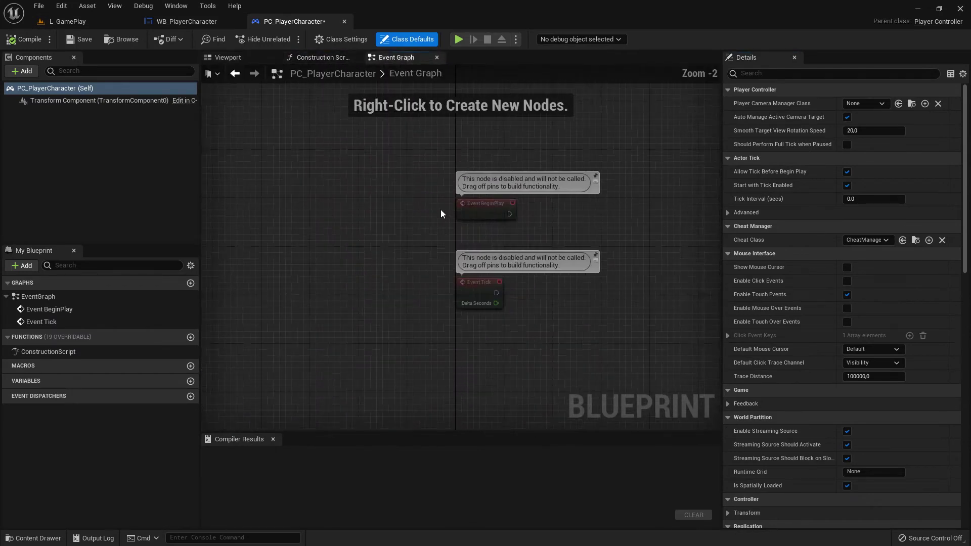
{"action": "right_click_drag", "start_coordinate": [375, 175], "coordinate": [376, 177]}
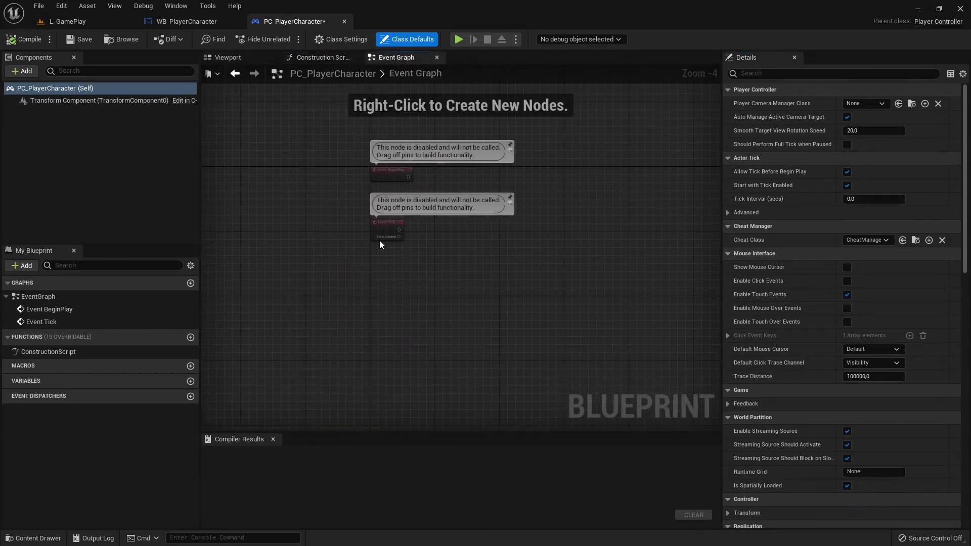
- Examine the camera model of PC_PlayerCharacter in the Blueprint's viewport
{"action": "left_click", "coordinate": [228, 57]}
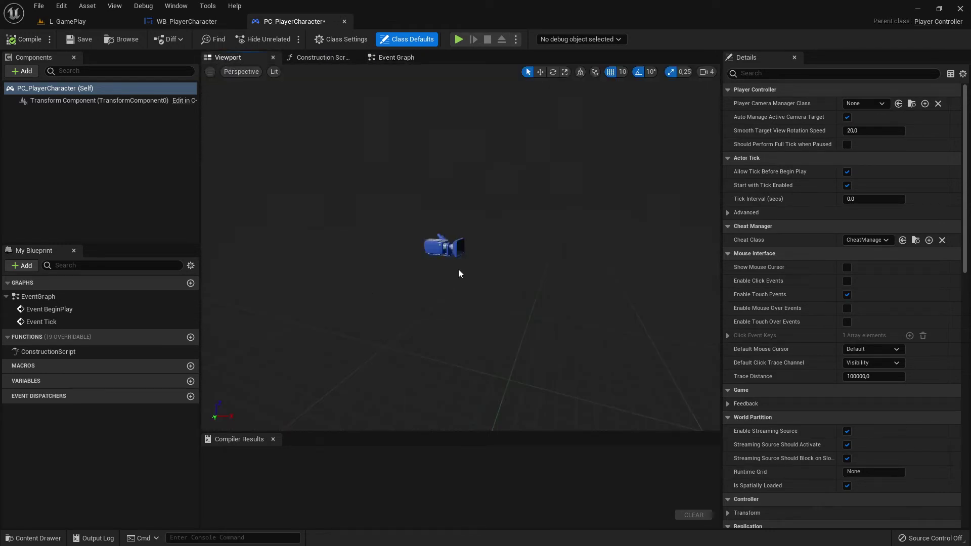
{"action": "scroll", "coordinate": [458, 269], "scroll_direction": "down", "scroll_amount": 2}
{"action": "scroll", "coordinate": [550, 192], "scroll_direction": "down", "scroll_amount": 2}
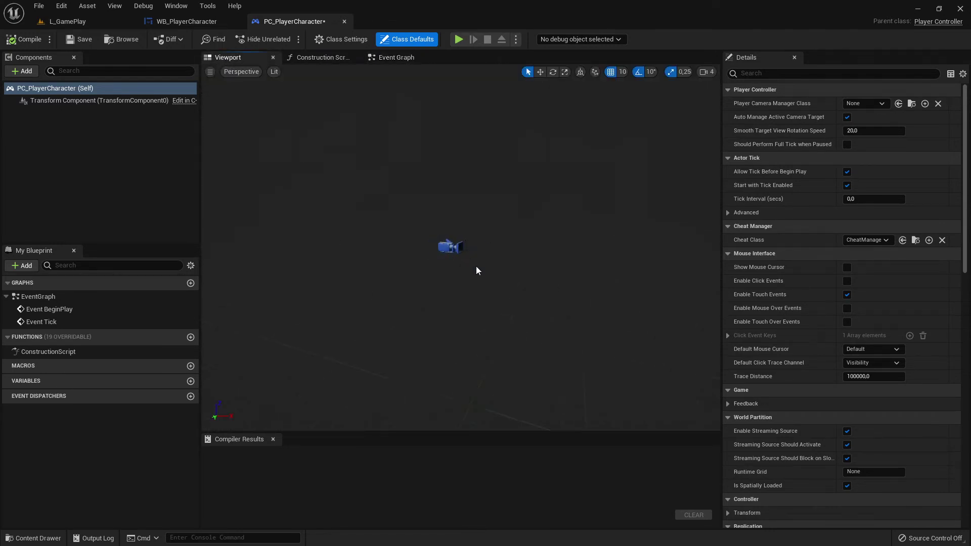
{"action": "right_click_drag", "start_coordinate": [477, 271], "coordinate": [499, 259]}
{"action": "key", "text": "w"}
{"action": "key", "text": "w"}
{"action": "key", "text": "s"}
- Delete the Event Tick node from PC_PlayerCharacter's Event Graph
{"action": "left_click", "coordinate": [398, 59]}
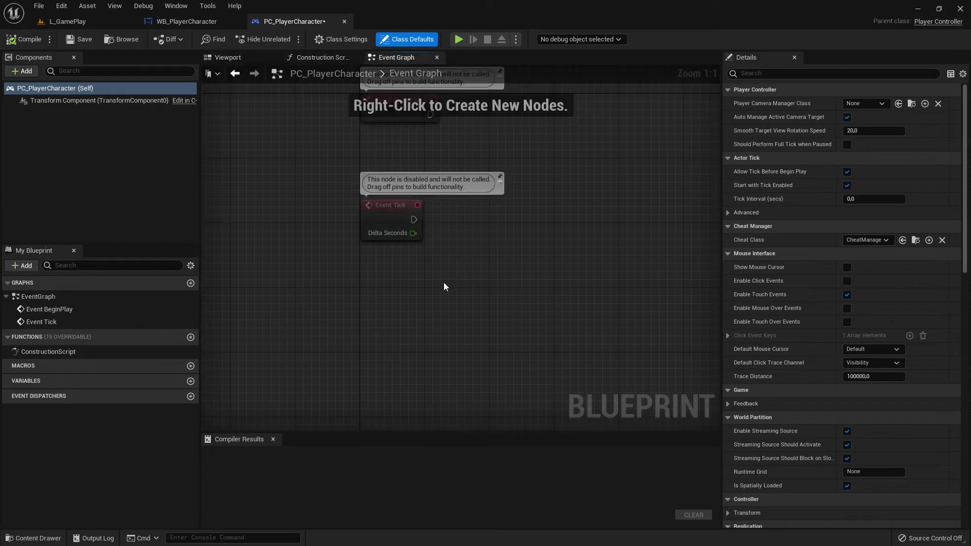
{"action": "scroll", "coordinate": [445, 268], "scroll_direction": "up", "scroll_amount": 4}
{"action": "scroll", "coordinate": [396, 272], "scroll_direction": "up", "scroll_amount": 4}
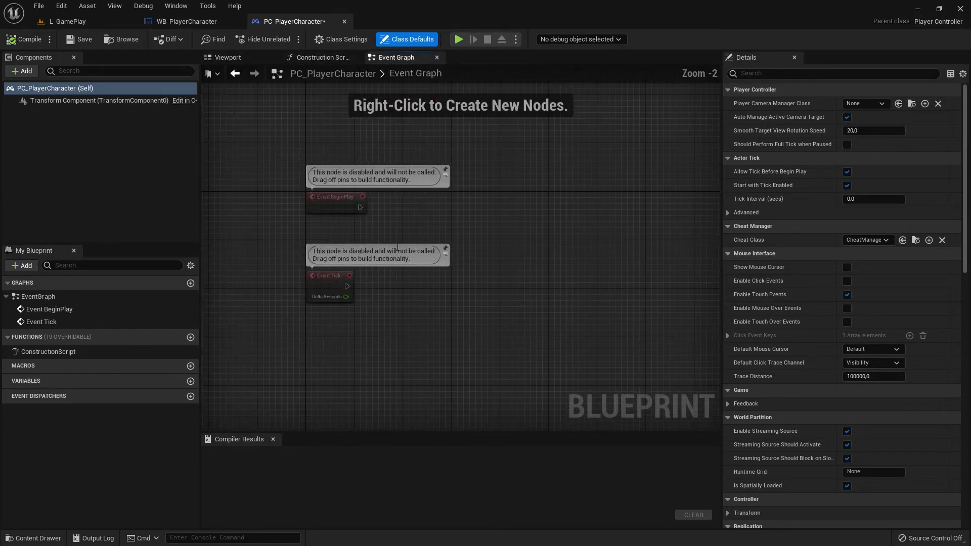
{"action": "right_click_drag", "start_coordinate": [400, 249], "coordinate": [496, 230]}
{"action": "left_click", "coordinate": [439, 302]}
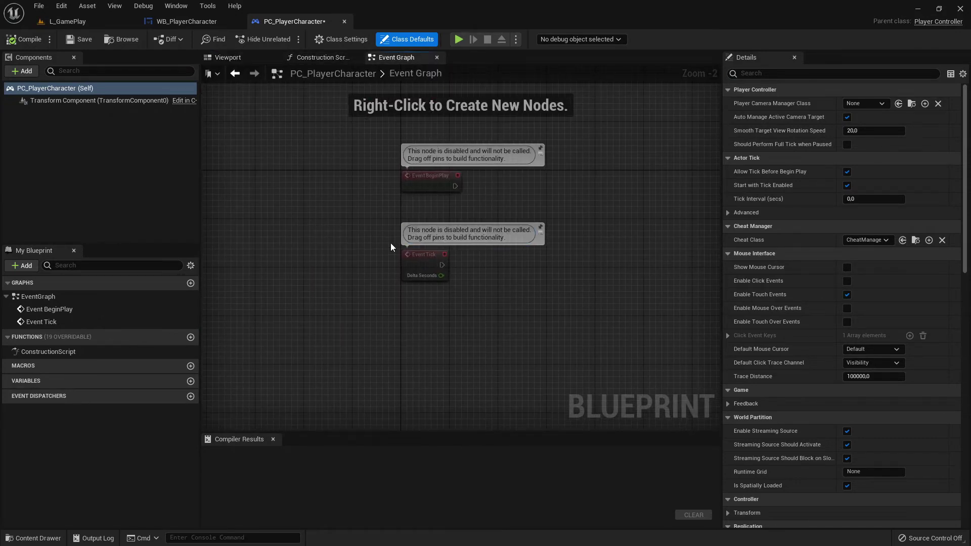
{"action": "left_click_drag", "start_coordinate": [391, 244], "coordinate": [536, 331]}
{"action": "key", "text": "Delete"}
{"action": "right_click_drag", "start_coordinate": [482, 276], "coordinate": [420, 308]}
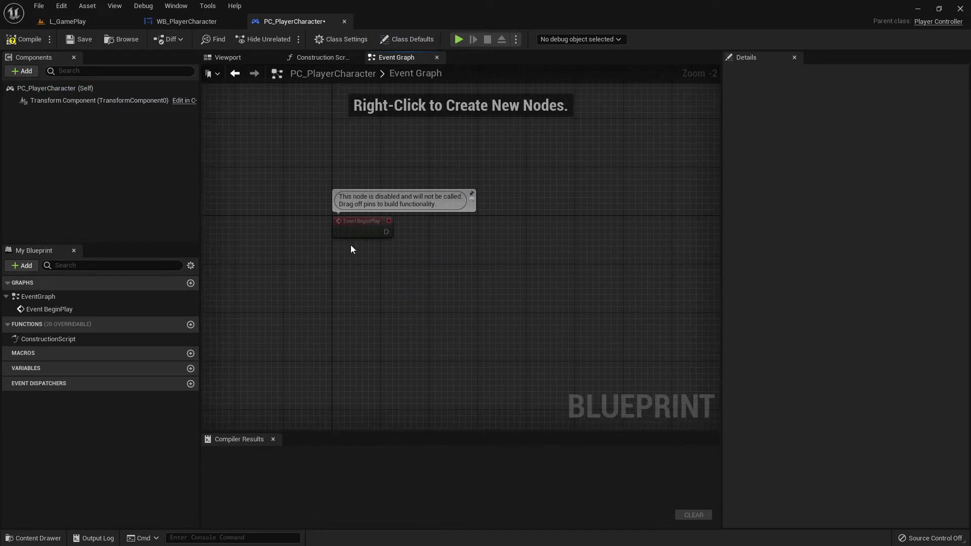
- Pull a wire from Event BeginPlay's execution output into empty graph space to bring up the available node actions
{"action": "scroll", "coordinate": [416, 255], "scroll_direction": "up", "scroll_amount": 2}
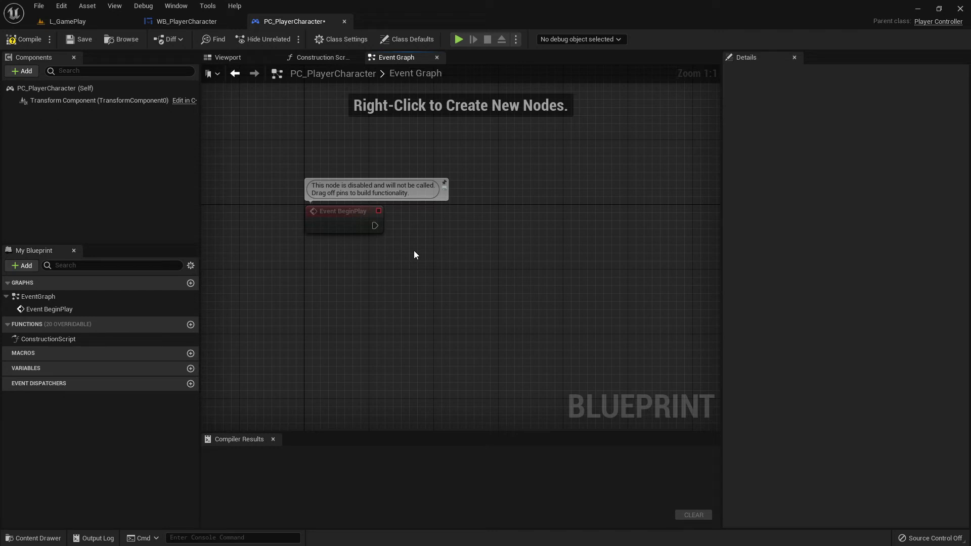
{"action": "right_click_drag", "start_coordinate": [432, 248], "coordinate": [404, 270]}
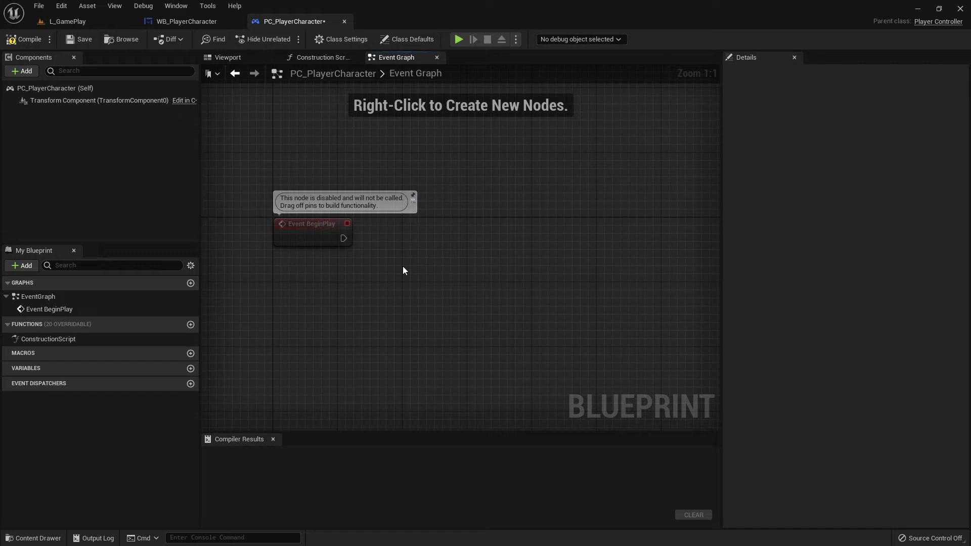
{"action": "left_click", "coordinate": [314, 228]}
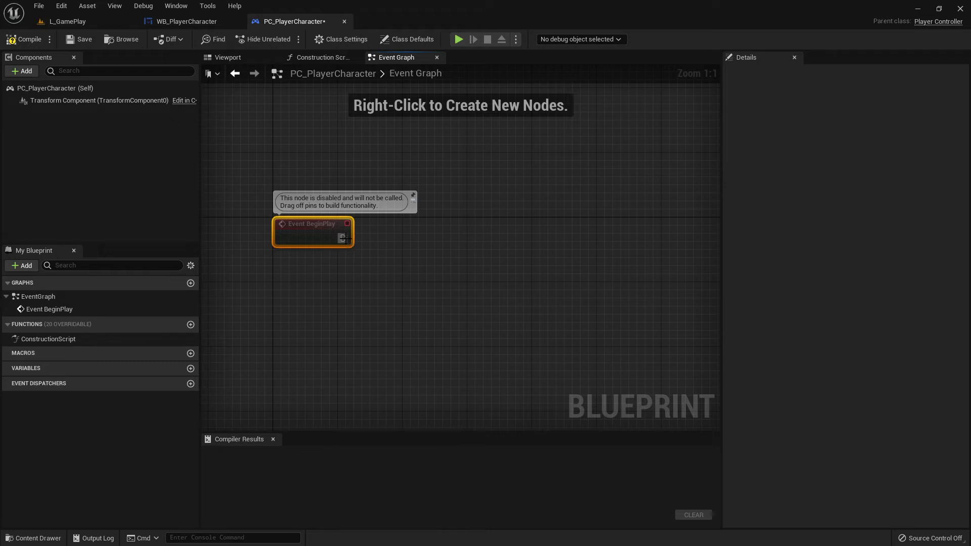
{"action": "right_click_drag", "start_coordinate": [423, 256], "coordinate": [401, 259]}
{"action": "left_click_drag", "start_coordinate": [324, 242], "coordinate": [429, 239]}
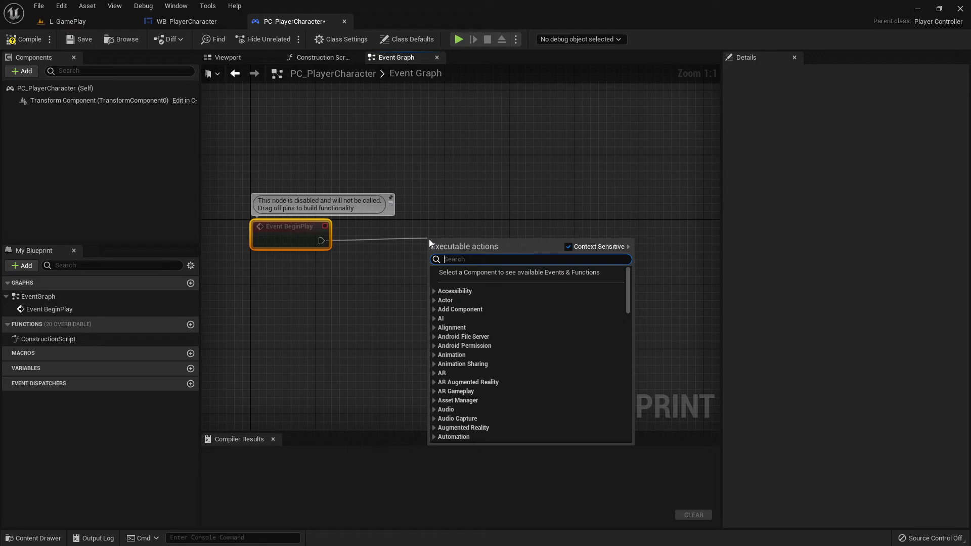
{"action": "type", "text": "spawn wid"}
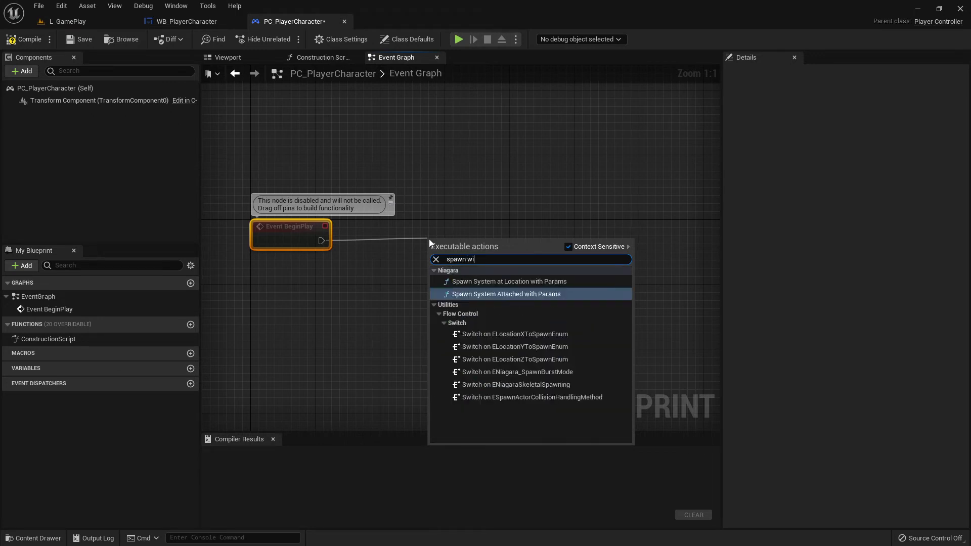
{"action": "key", "text": "BackSpace"}
{"action": "key", "text": "BackSpace"}
{"action": "key", "text": "BackSpace"}
{"action": "key", "text": "BackSpace"}
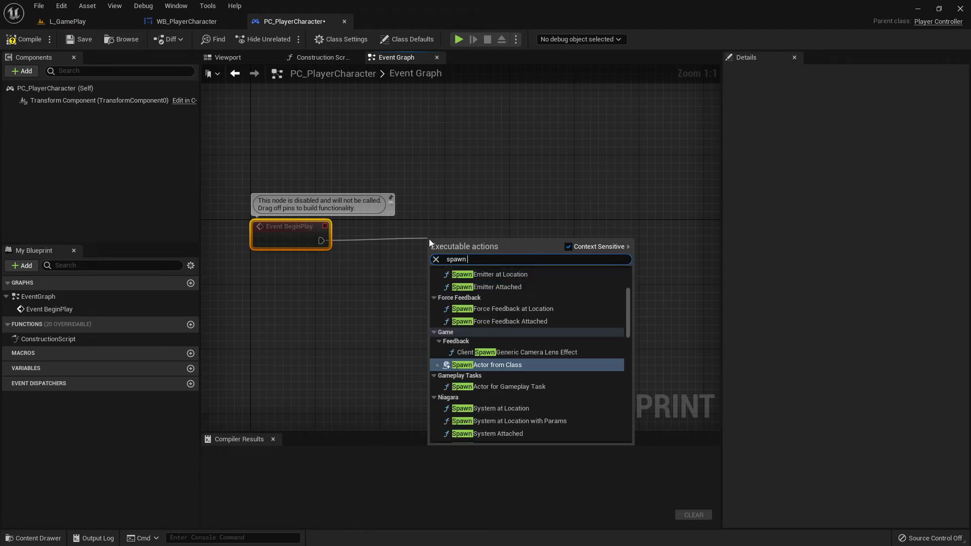
{"action": "key", "text": "BackSpace"}
{"action": "key", "text": "BackSpace"}
{"action": "key", "text": "BackSpace"}
{"action": "key", "text": "BackSpace"}
{"action": "key", "text": "BackSpace"}
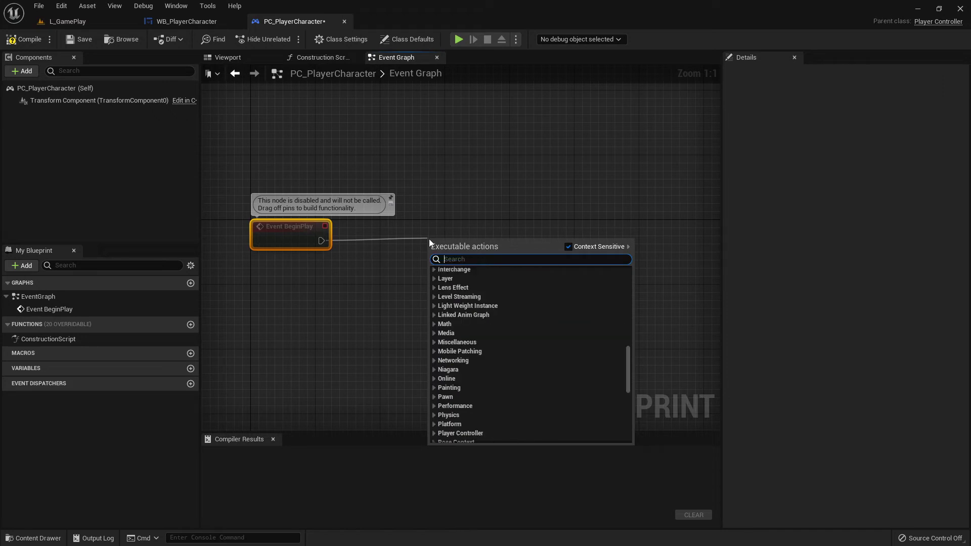
{"action": "type", "text": "spawn wid"}
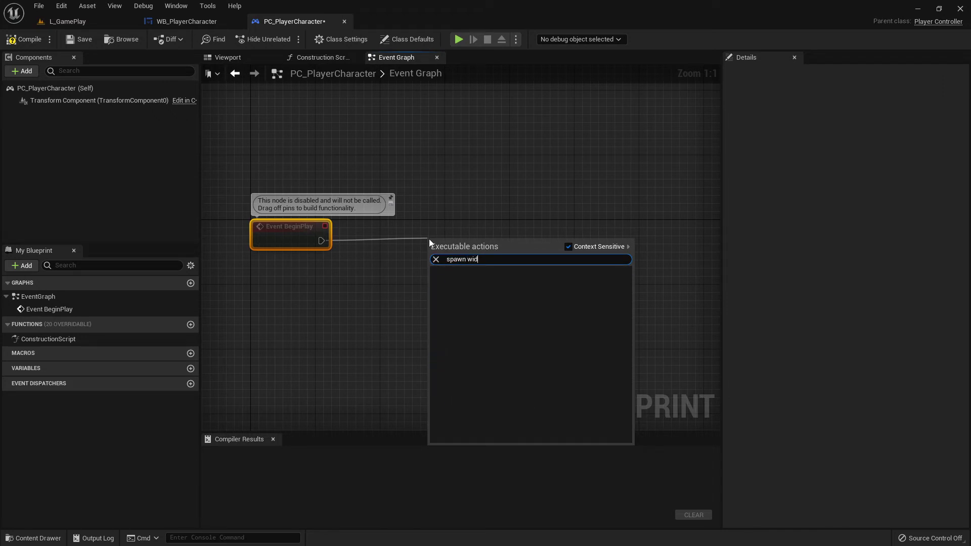
{"action": "key", "text": "BackSpace"}
{"action": "key", "text": "BackSpace"}
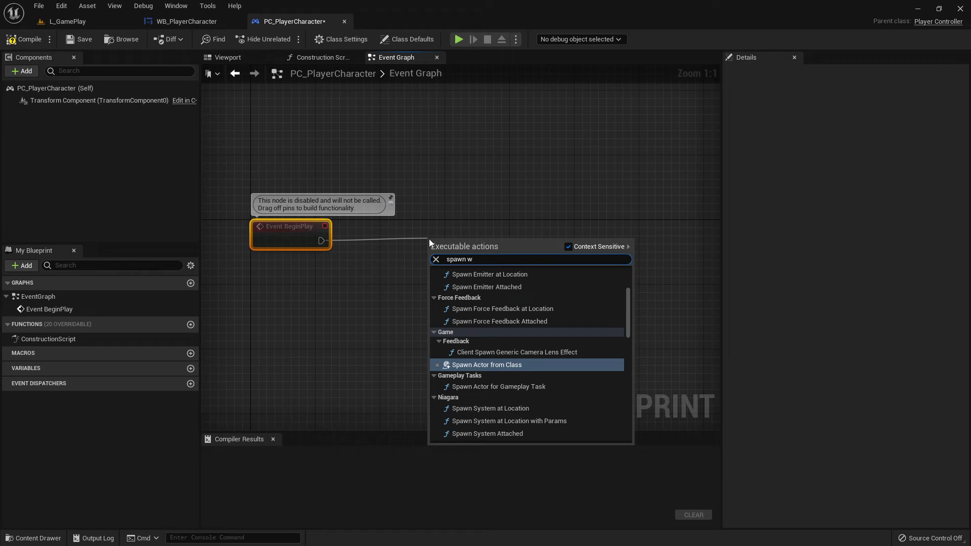
{"action": "key", "text": "BackSpace"}
{"action": "key", "text": "BackSpace"}
{"action": "key", "text": "BackSpace"}
{"action": "key", "text": "BackSpace"}
{"action": "key", "text": "BackSpace"}
{"action": "key", "text": "BackSpace"}
{"action": "key", "text": "BackSpace"}
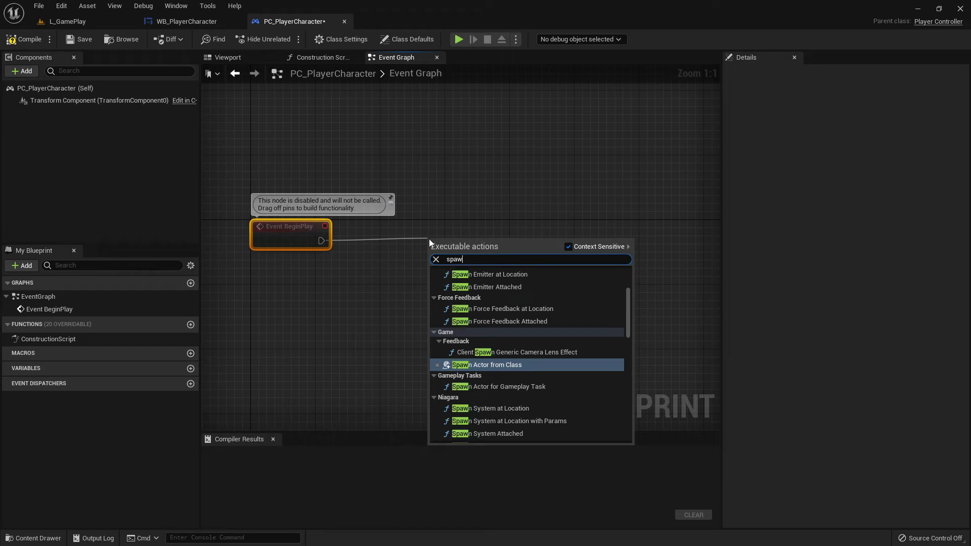
{"action": "type", "text": "widge"}
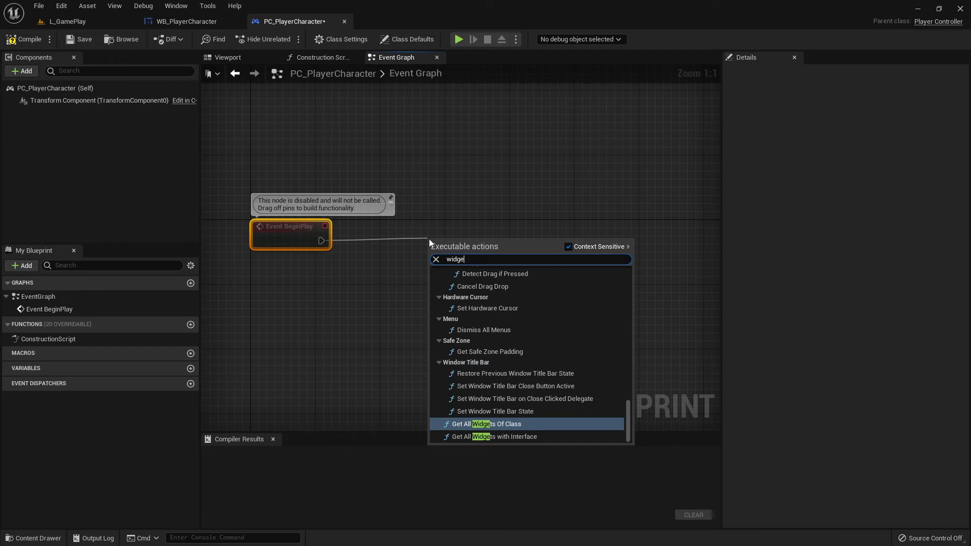
{"action": "type", "text": "t spa"}
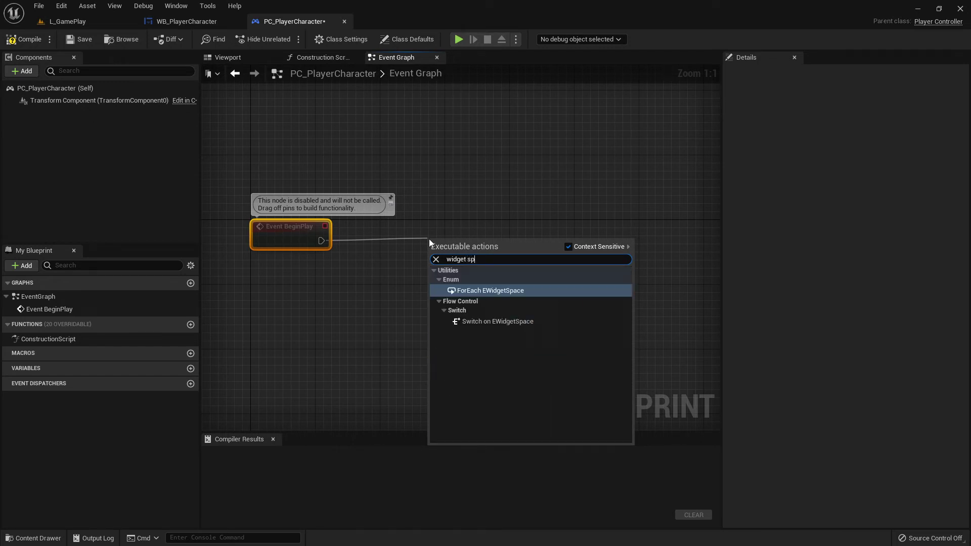
{"action": "key", "text": "BackSpace"}
{"action": "key", "text": "BackSpace"}
{"action": "key", "text": "BackSpace"}
{"action": "key", "text": "BackSpace"}
{"action": "key", "text": "BackSpace"}
{"action": "key", "text": "BackSpace"}
{"action": "key", "text": "BackSpace"}
{"action": "key", "text": "BackSpace"}
{"action": "key", "text": "BackSpace"}
{"action": "key", "text": "BackSpace"}
- Add a Create Widget node connected to Event BeginPlay and align it so the execution wire runs straight
{"action": "type", "text": "create wid"}
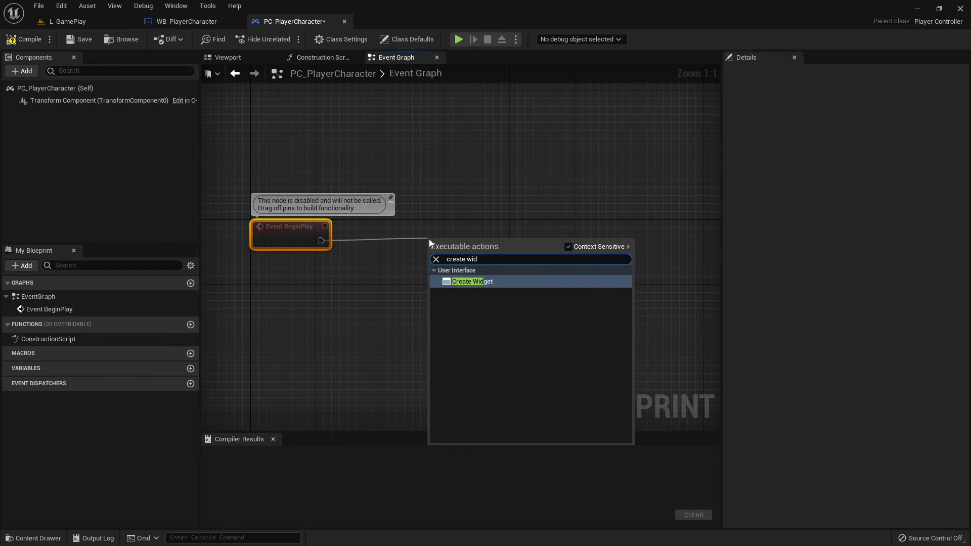
{"action": "key", "text": "Return"}
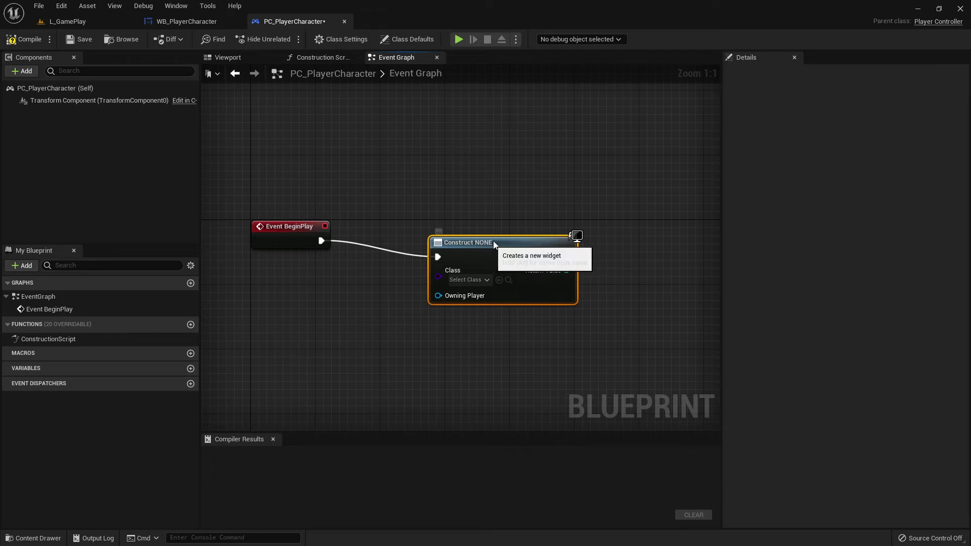
{"action": "left_click_drag", "start_coordinate": [494, 241], "coordinate": [503, 232]}
{"action": "right_click_drag", "start_coordinate": [577, 327], "coordinate": [529, 319]}
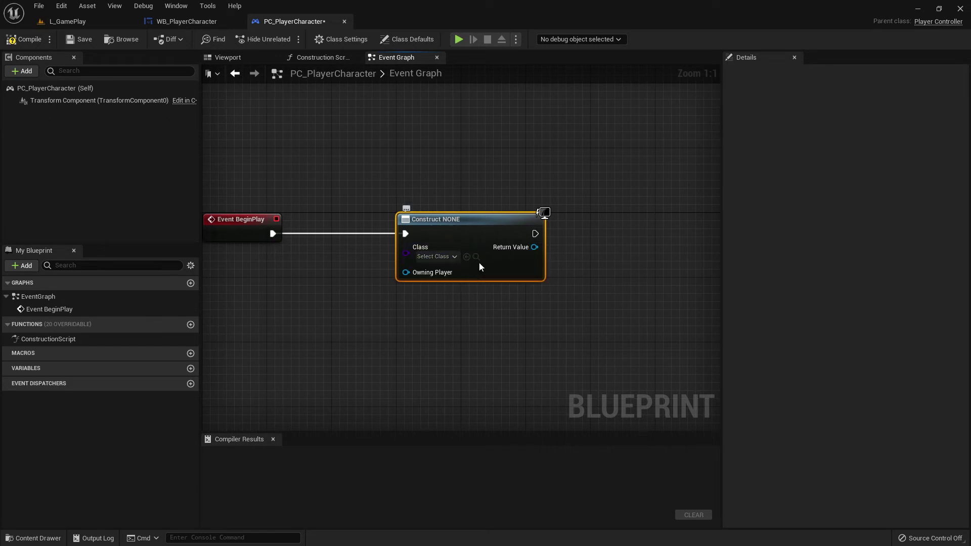
- Set the Create Widget node's class to WB_PlayerCharacter, check that widget's layout, and return to the PC_PlayerCharacter graph
{"action": "left_click", "coordinate": [441, 258]}
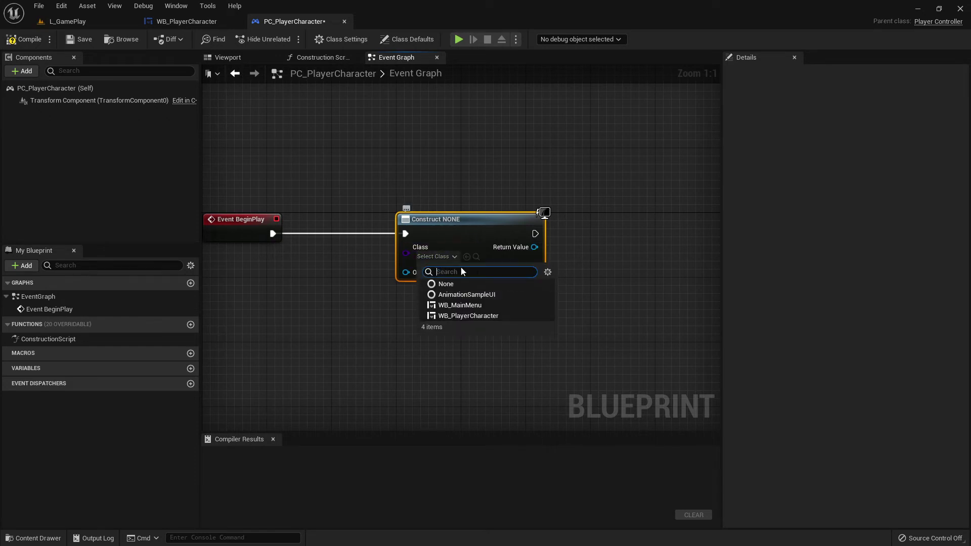
{"action": "left_click", "coordinate": [466, 317]}
{"action": "left_click", "coordinate": [187, 22]}
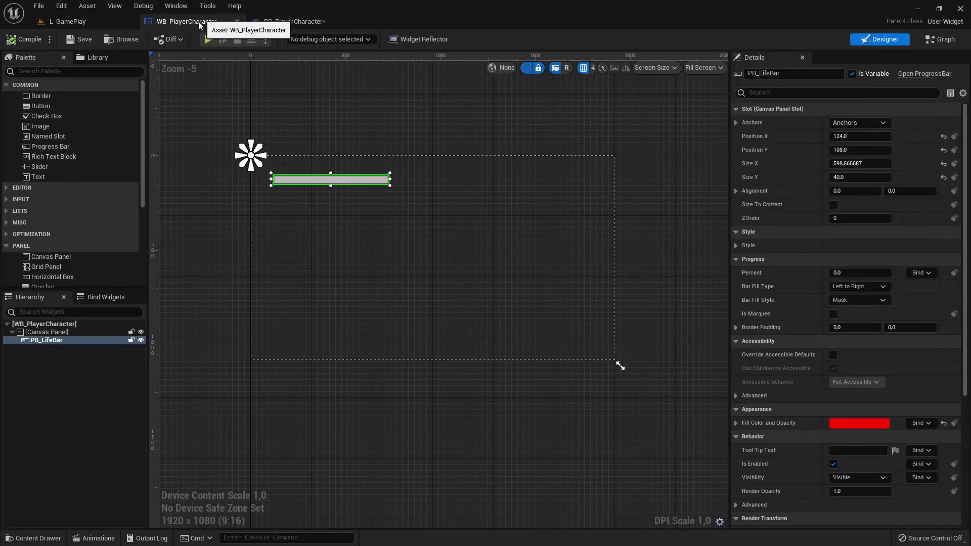
{"action": "left_click", "coordinate": [296, 21]}
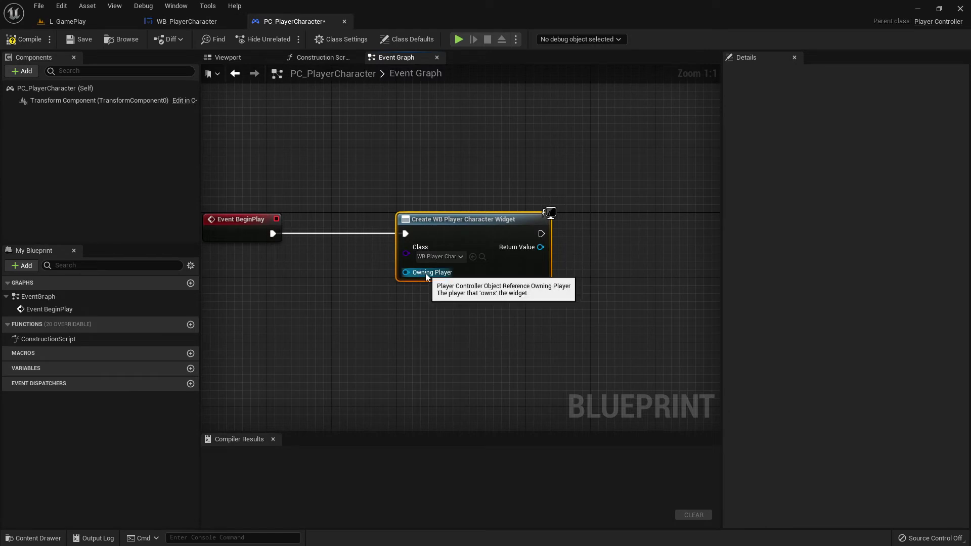
{"action": "right_click_drag", "start_coordinate": [569, 356], "coordinate": [461, 371]}
{"action": "left_click_drag", "start_coordinate": [431, 263], "coordinate": [536, 298]}
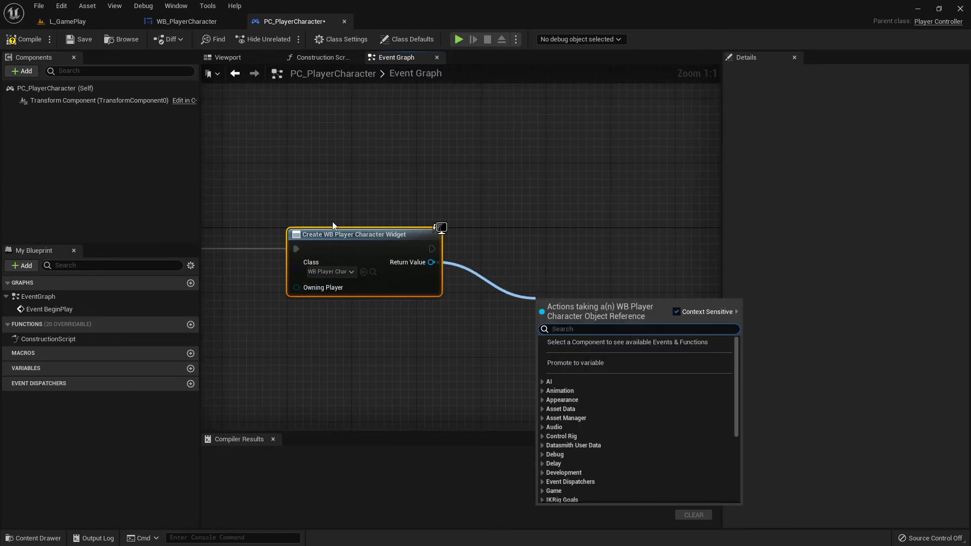
{"action": "left_click", "coordinate": [409, 328]}
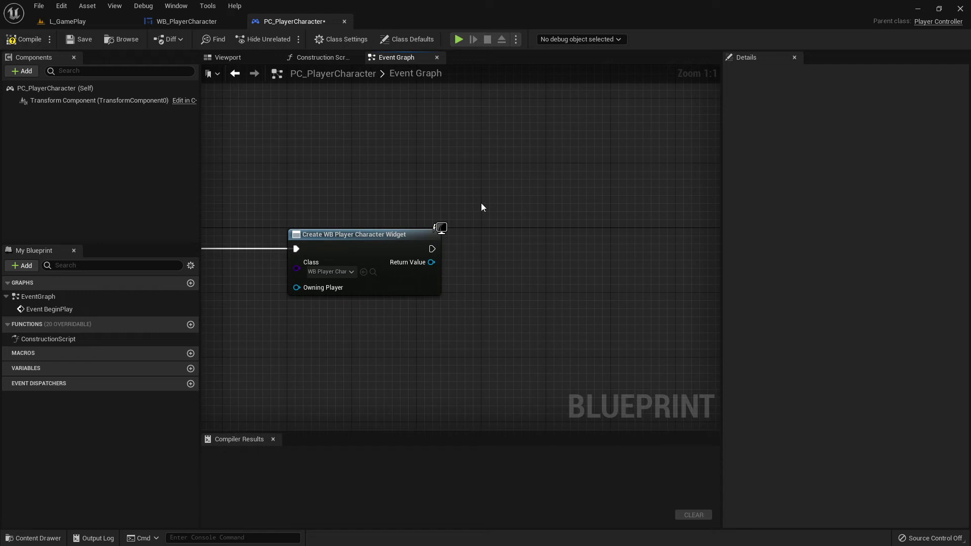
- Add an Add to Viewport node from the created widget's Return Value and align it with the Create Widget node
{"action": "right_click_drag", "start_coordinate": [531, 310], "coordinate": [479, 333]}
{"action": "left_click_drag", "start_coordinate": [378, 284], "coordinate": [503, 274]}
{"action": "scroll", "coordinate": [503, 273], "scroll_direction": "down", "scroll_amount": 5}
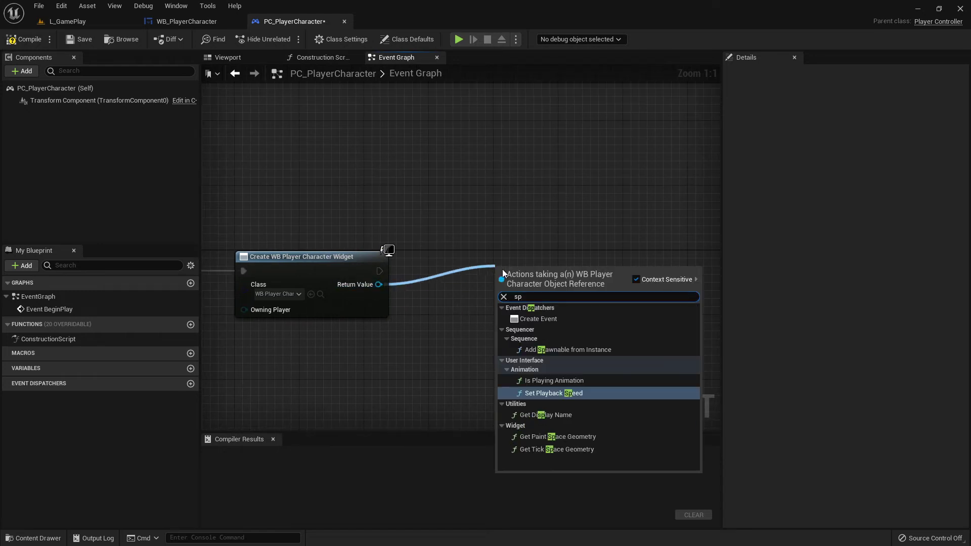
{"action": "type", "text": "add vi"}
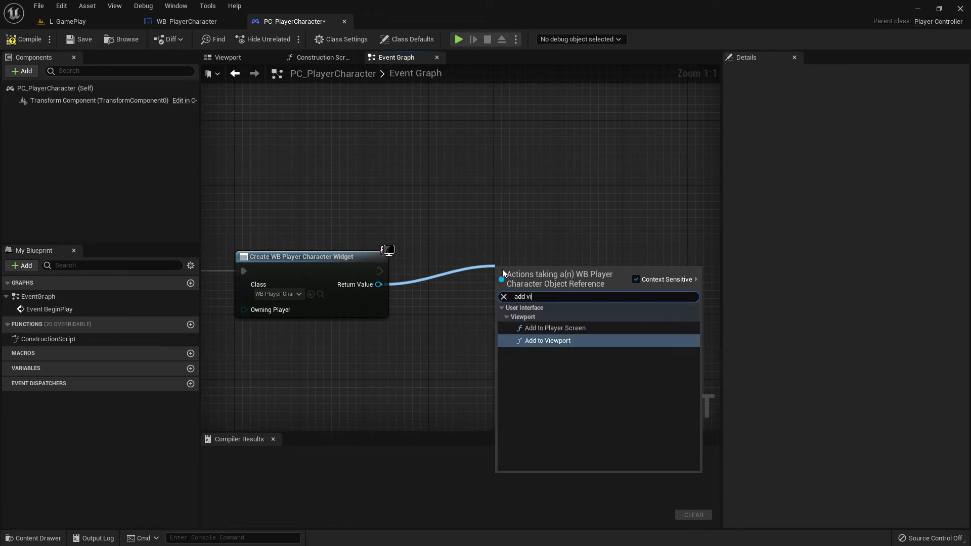
{"action": "left_click", "coordinate": [550, 341]}
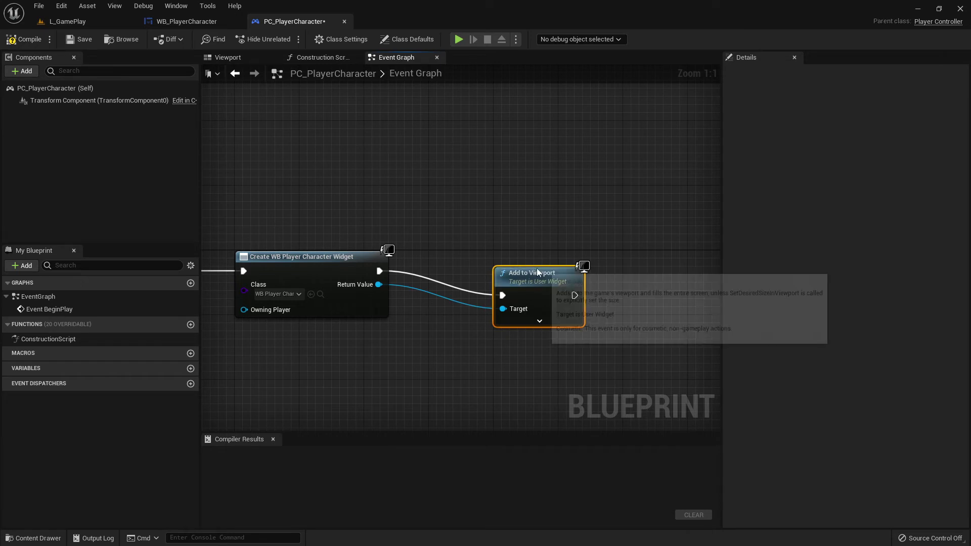
{"action": "left_click_drag", "start_coordinate": [538, 273], "coordinate": [545, 250]}
- Compile the PC_PlayerCharacter Blueprint with its BeginPlay widget chain
{"action": "right_click_drag", "start_coordinate": [391, 320], "coordinate": [534, 318]}
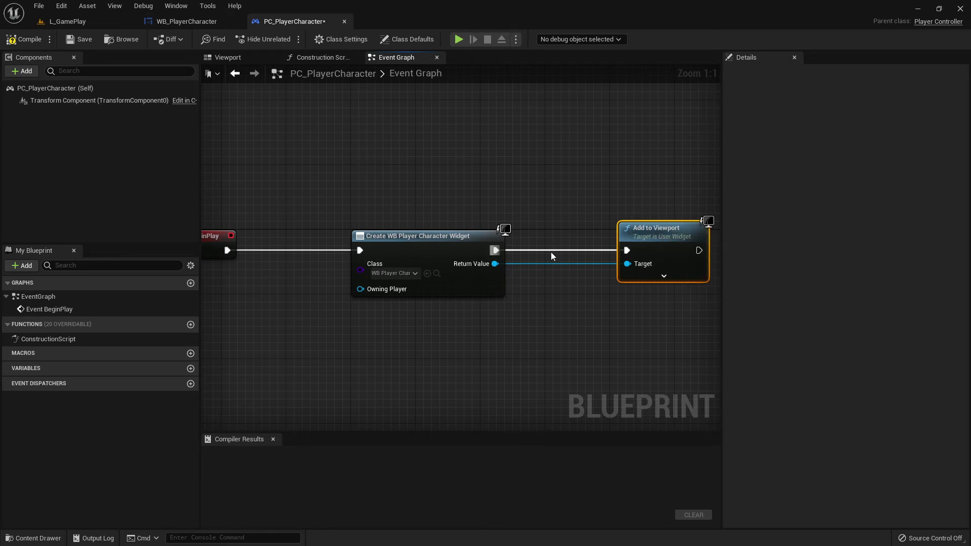
{"action": "right_click_drag", "start_coordinate": [613, 306], "coordinate": [526, 310]}
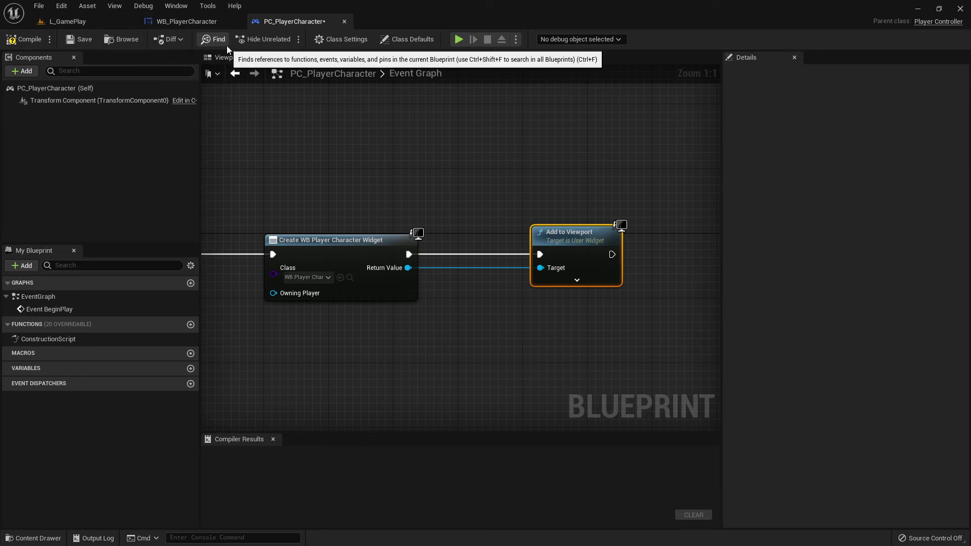
{"action": "left_click", "coordinate": [41, 34]}
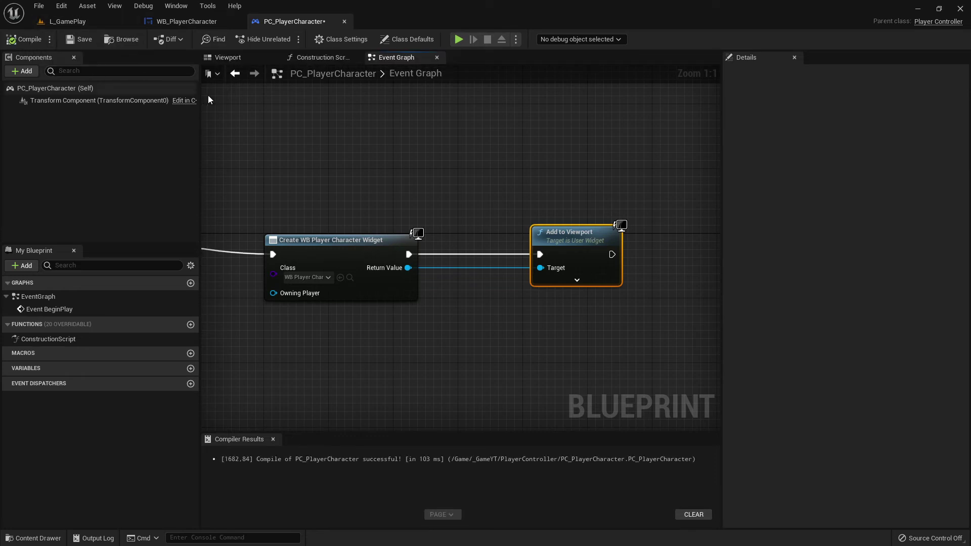
- Play-test the L_GamePlay level, move the warrior around to check for the life bar, and end the session
{"action": "scroll", "coordinate": [494, 206], "scroll_direction": "down", "scroll_amount": 5}
{"action": "scroll", "coordinate": [486, 187], "scroll_direction": "up", "scroll_amount": 4}
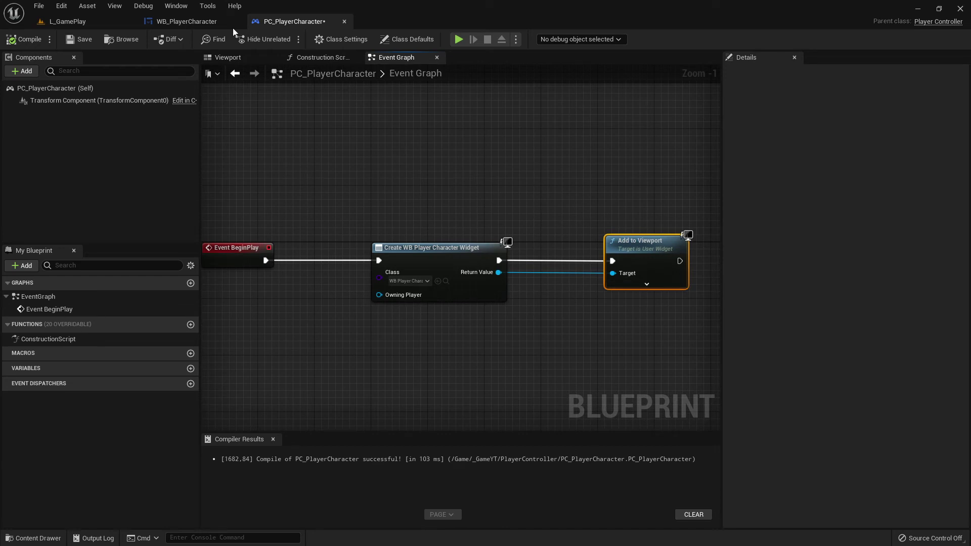
{"action": "left_click", "coordinate": [51, 21]}
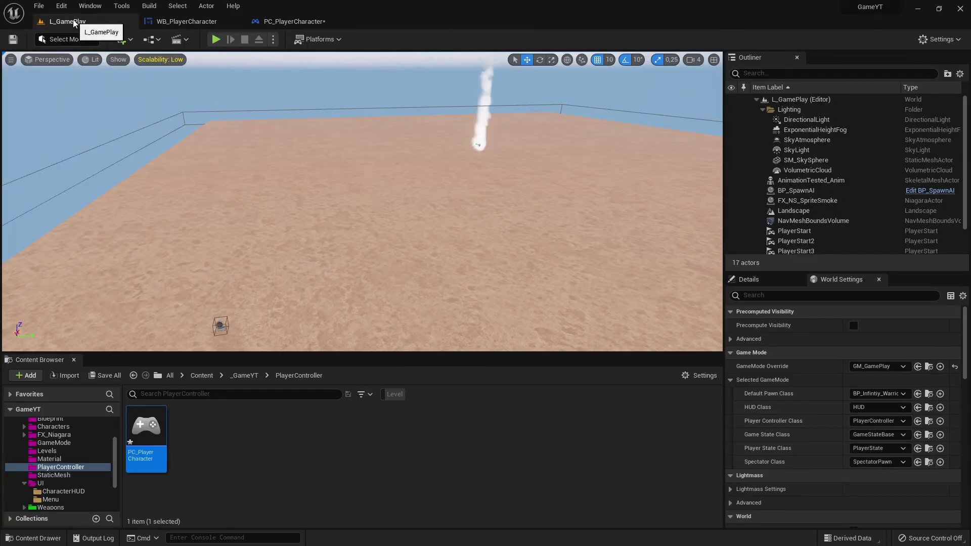
{"action": "left_click", "coordinate": [218, 38]}
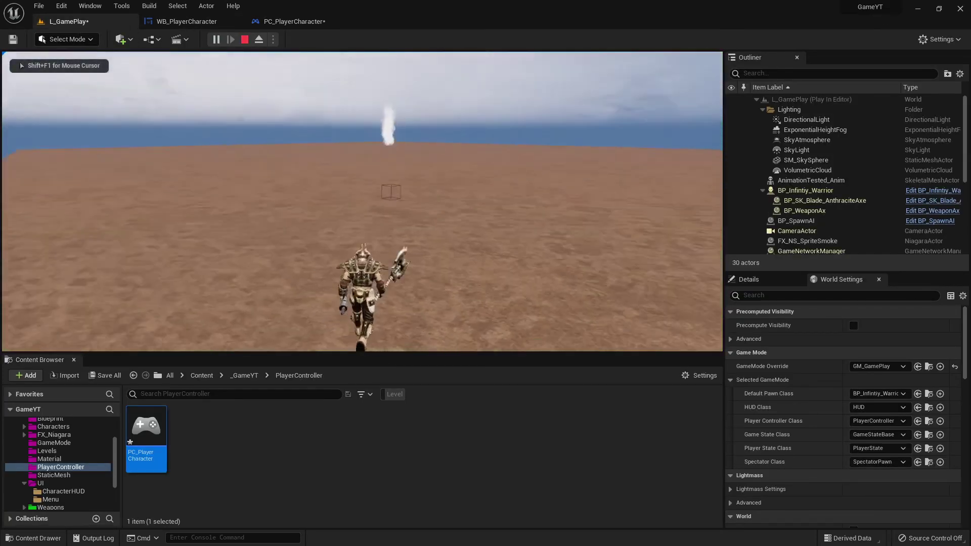
{"action": "key", "text": "d"}
{"action": "key", "text": "a"}
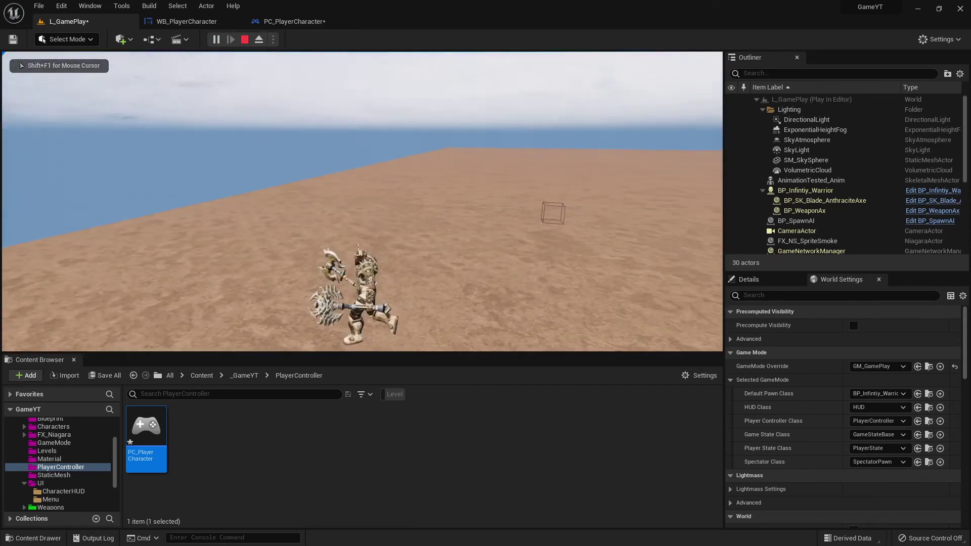
{"action": "key", "text": "Escape"}
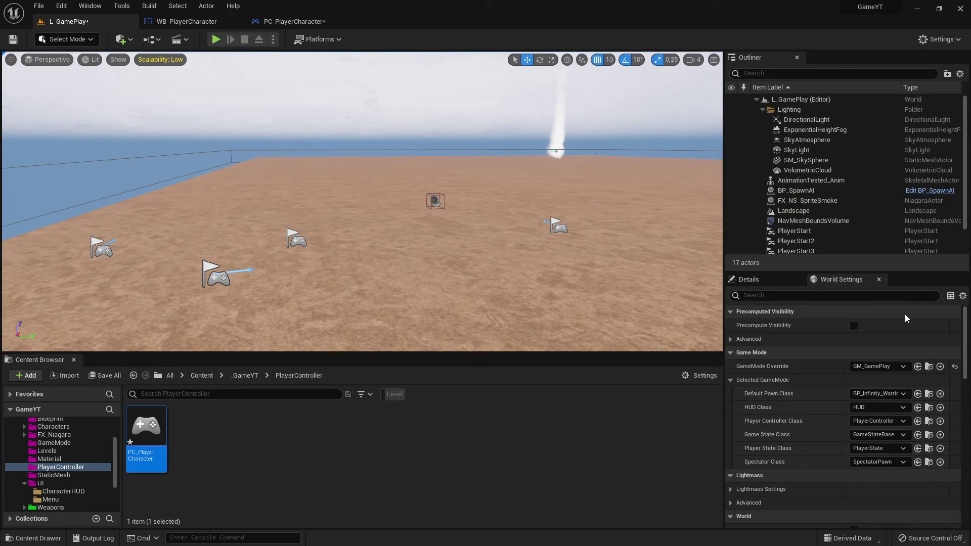
- Set the game mode's Player Controller Class to PC_PlayerCharacter, save L_GamePlay, and play-test it
{"action": "left_click", "coordinate": [867, 421]}
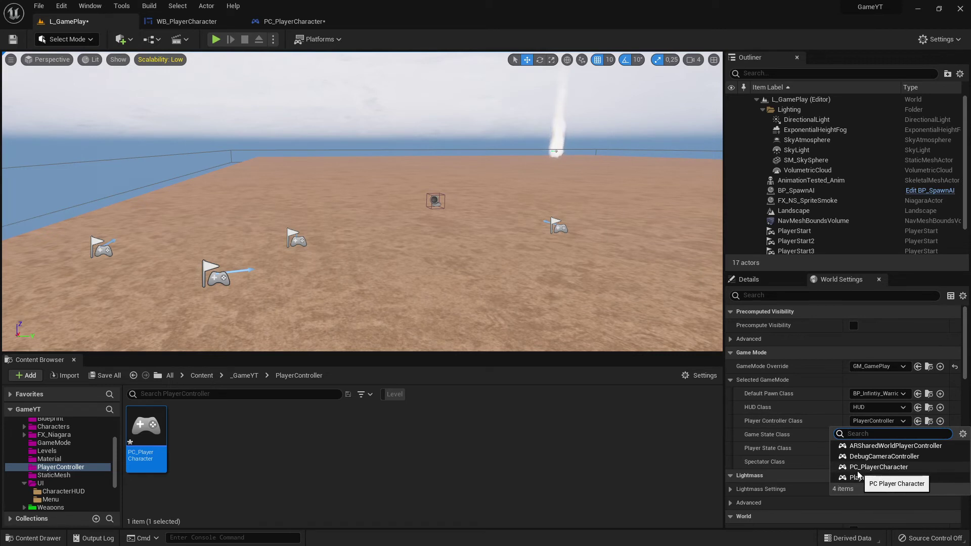
{"action": "left_click", "coordinate": [895, 468]}
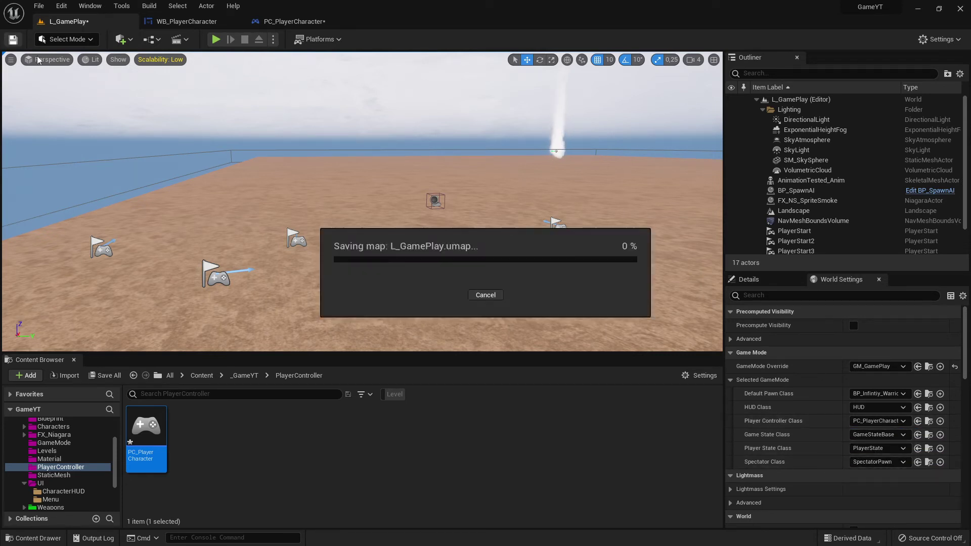
{"action": "left_click", "coordinate": [216, 39]}
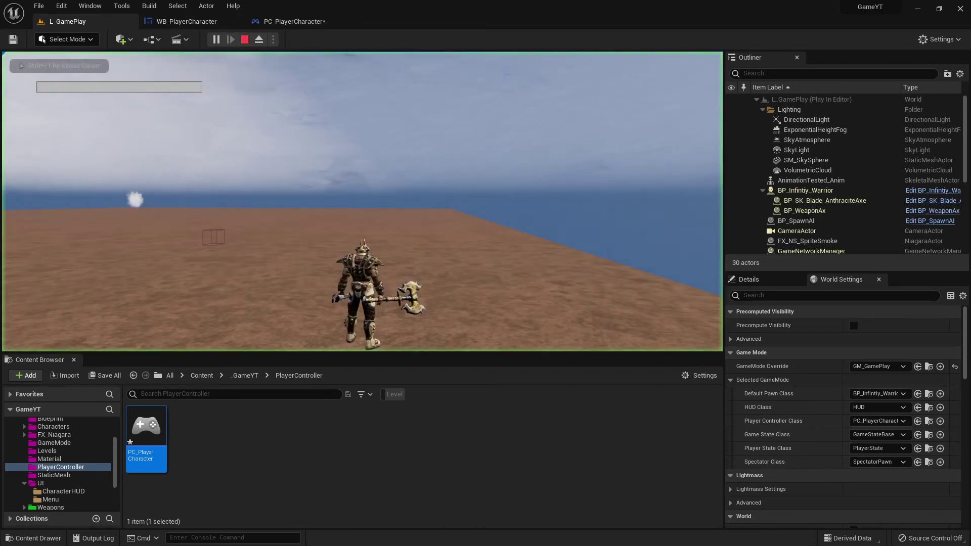
{"action": "key", "text": "w"}
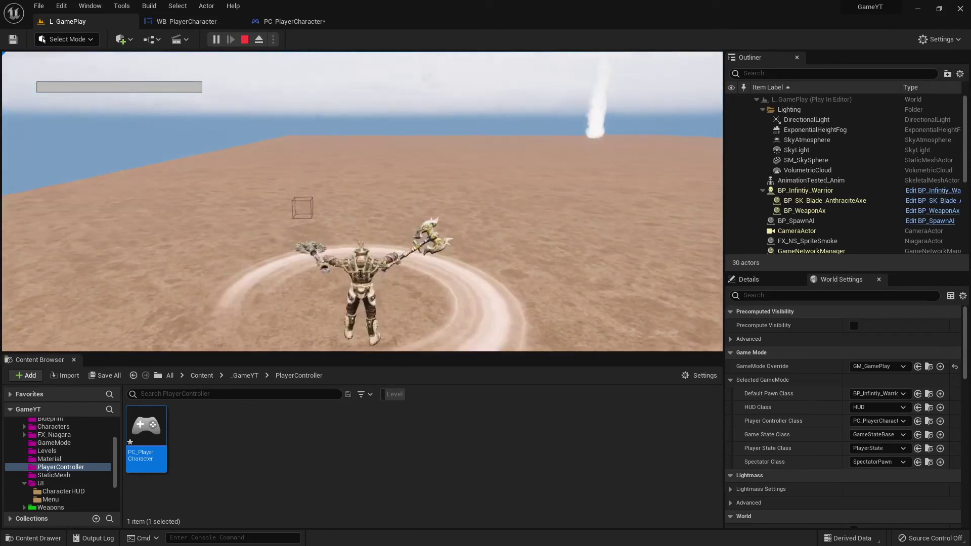
{"action": "key", "text": "Escape"}
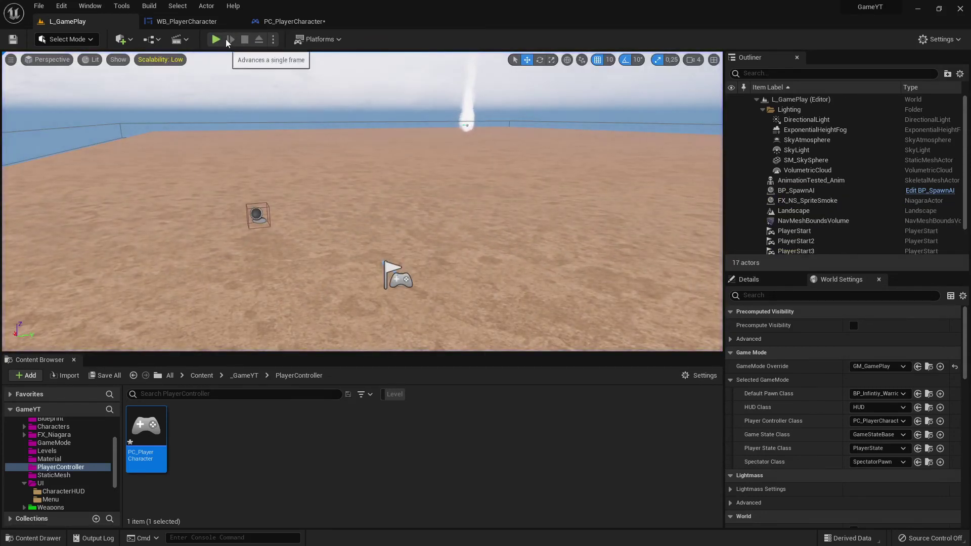
- Save the PC_PlayerCharacter Blueprint and return to the WB_PlayerCharacter widget's layout
{"action": "left_click", "coordinate": [218, 21]}
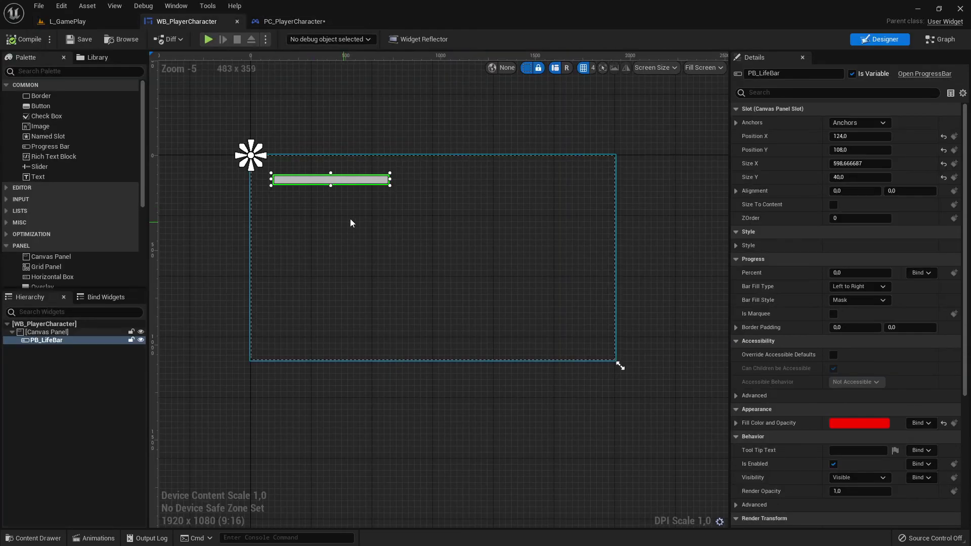
{"action": "left_click", "coordinate": [304, 21]}
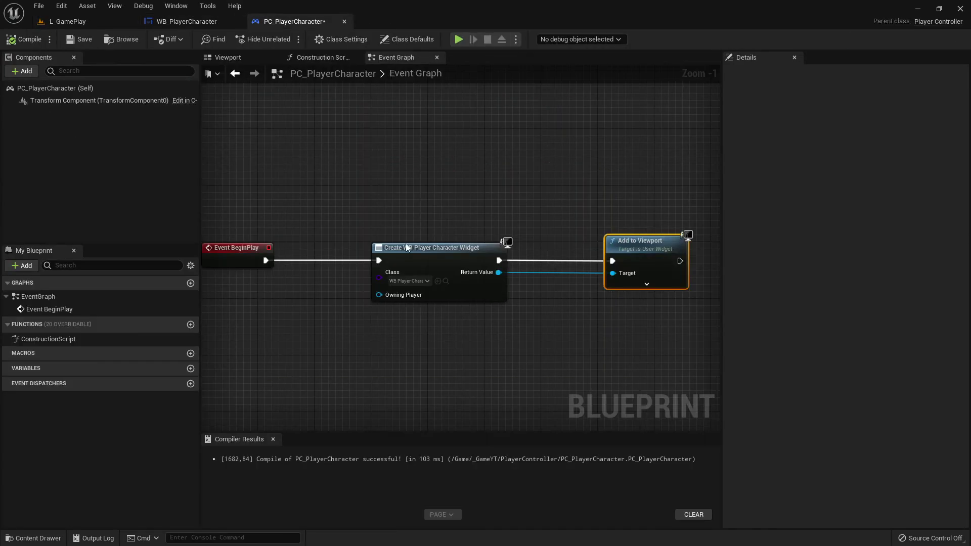
{"action": "left_click", "coordinate": [83, 40]}
{"action": "left_click", "coordinate": [185, 21]}
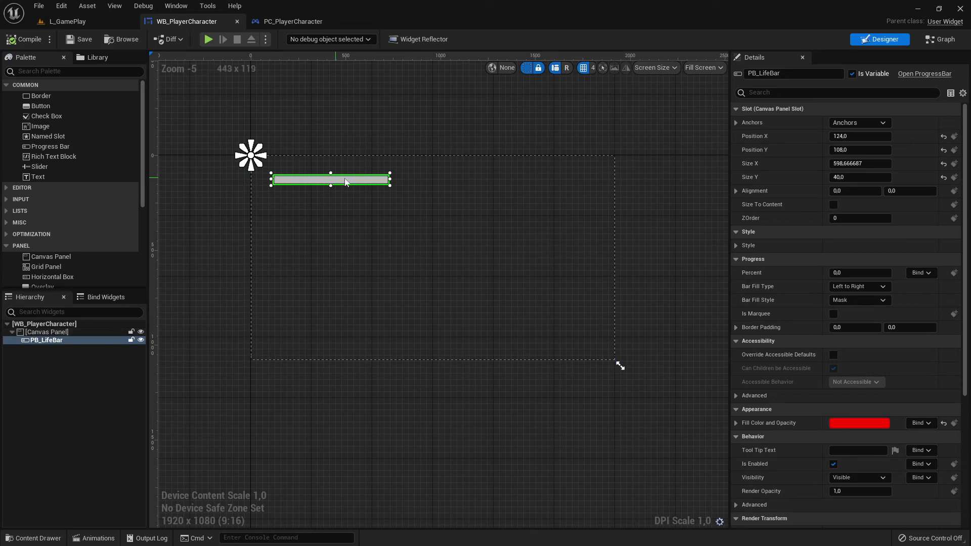
- Try Percent values of 100, 0 and 0,136 on the PB_LifeBar progress bar
{"action": "left_click", "coordinate": [830, 273]}
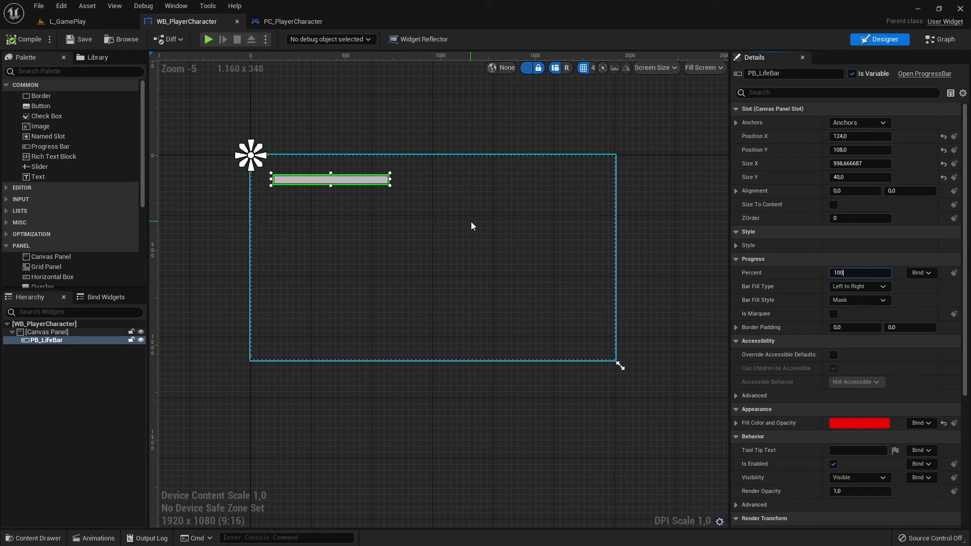
{"action": "type", "text": "100"}
{"action": "key", "text": "Return"}
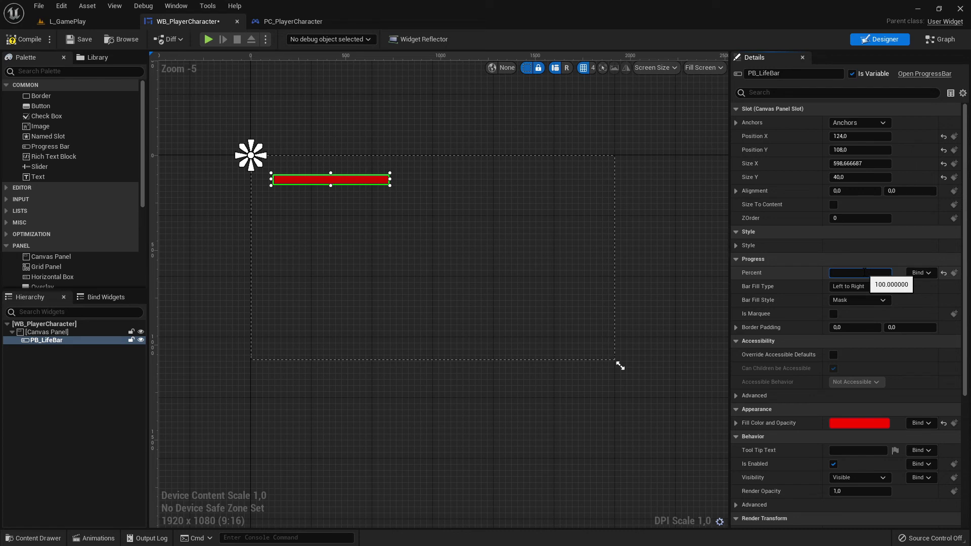
{"action": "key", "text": "Return"}
{"action": "type", "text": "0"}
{"action": "key", "text": "Return"}
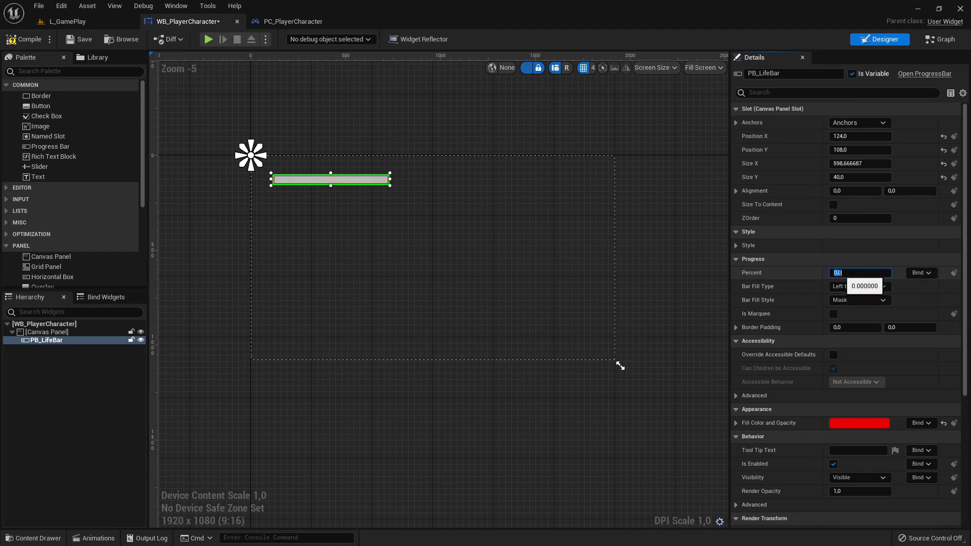
{"action": "type", "text": "0,136"}
{"action": "key", "text": "Return"}
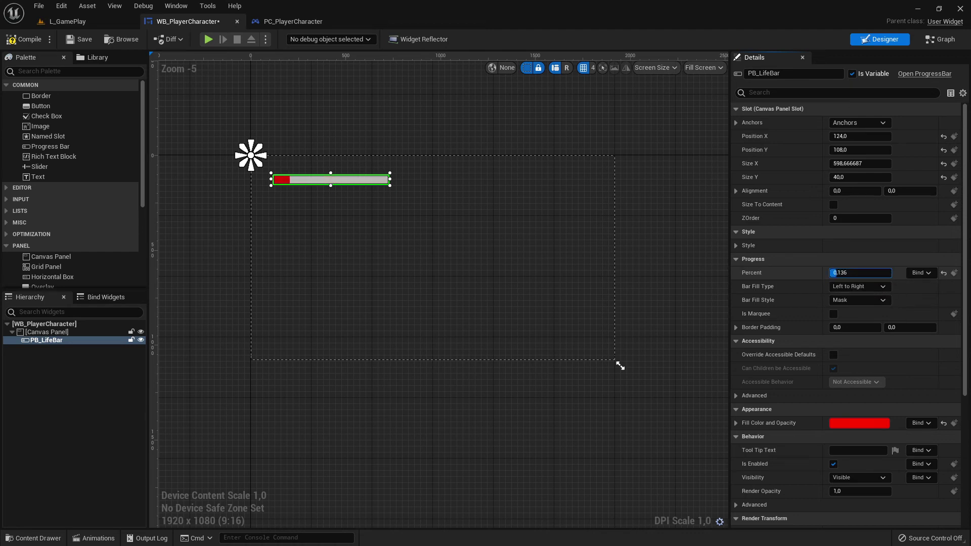
- Set PB_LifeBar's Percent to 1,0, trying a partial fill of 0,408 on the way, and save the widget
{"action": "mouse_move", "coordinate": [838, 273]}
{"action": "left_mouse_down"}
{"action": "mouse_move", "coordinate": [891, 273]}
{"action": "mouse_move", "coordinate": [830, 273]}
{"action": "left_mouse_up"}
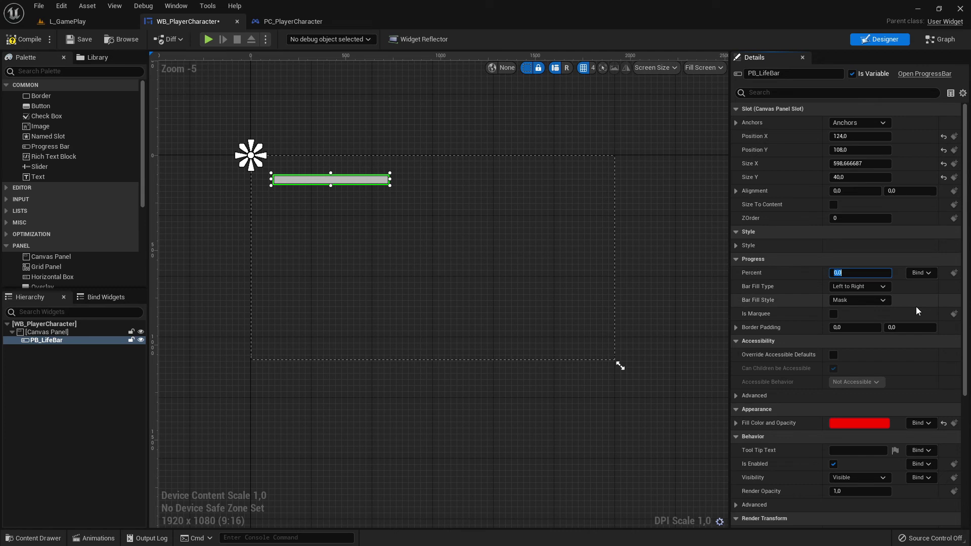
{"action": "type", "text": "1"}
{"action": "key", "text": "Return"}
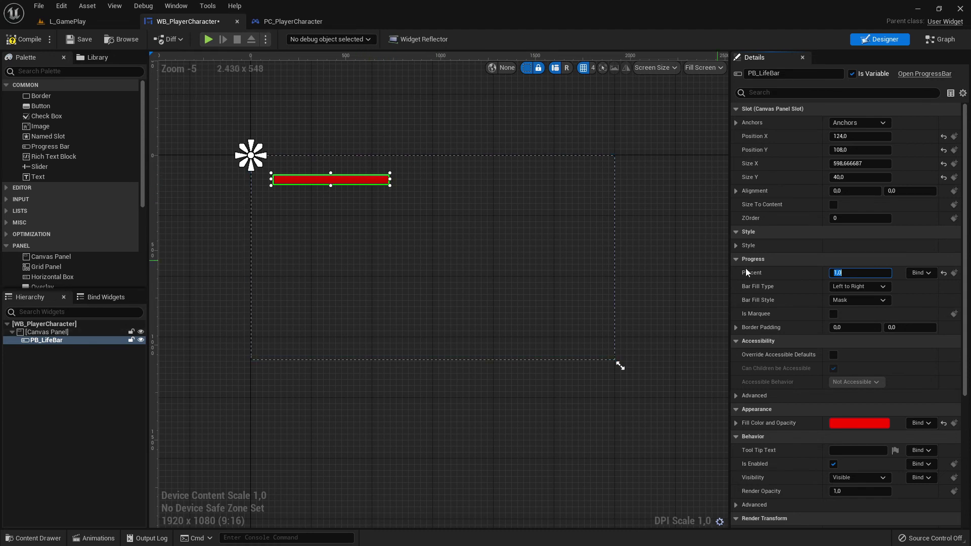
{"action": "left_click_drag", "start_coordinate": [838, 273], "coordinate": [757, 268]}
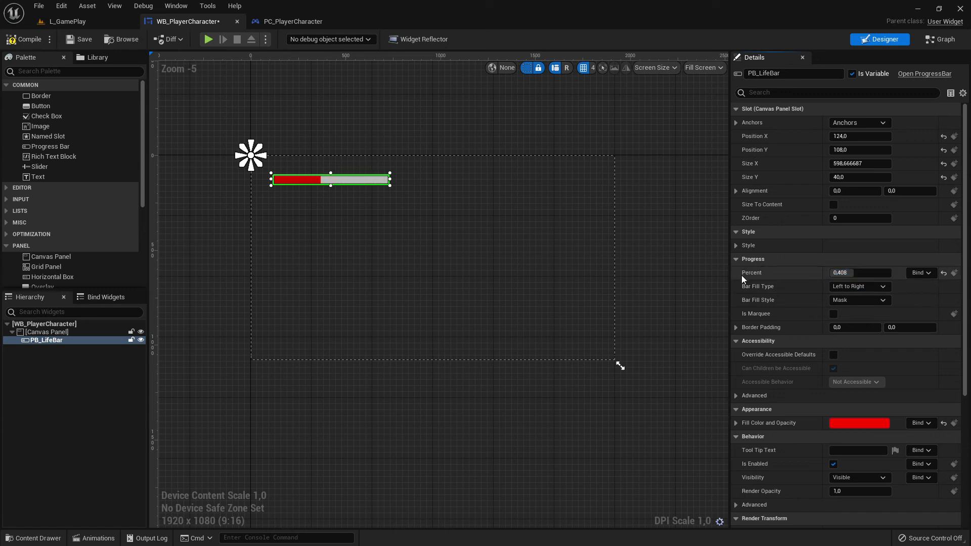
{"action": "left_click_drag", "start_coordinate": [838, 276], "coordinate": [895, 276]}
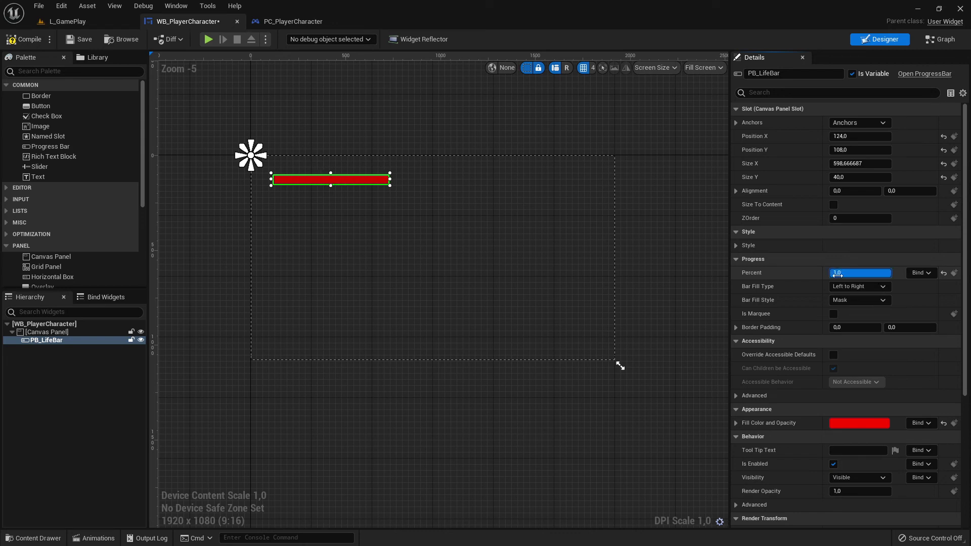
{"action": "left_click", "coordinate": [523, 260]}
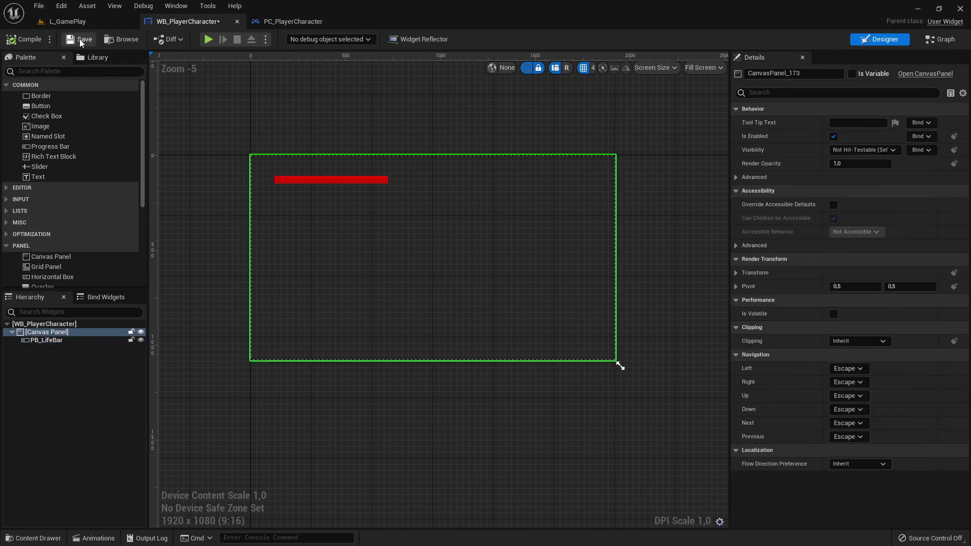
- Play-test L_GamePlay with the filled life bar, moving the warrior and attacking
{"action": "left_click", "coordinate": [68, 21]}
{"action": "left_click", "coordinate": [216, 39]}
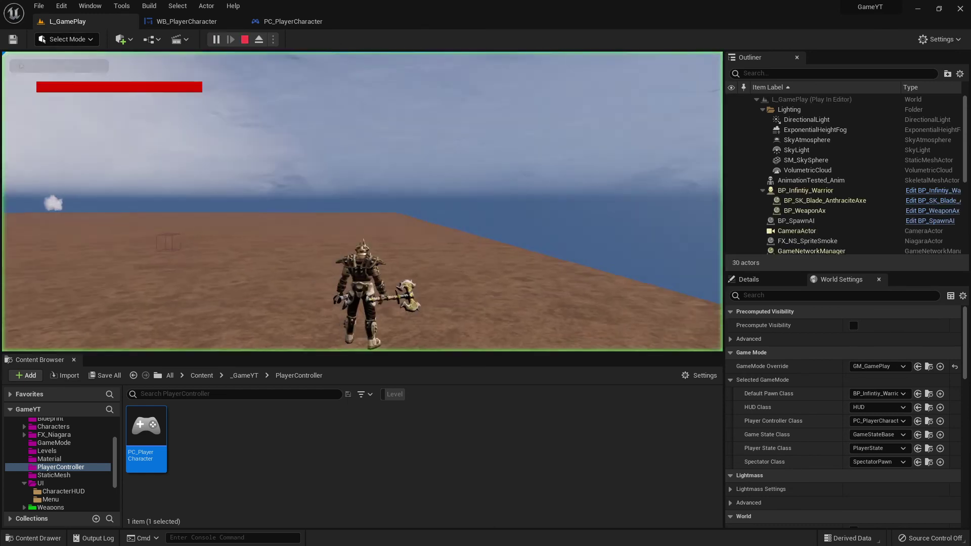
{"action": "key", "text": "d"}
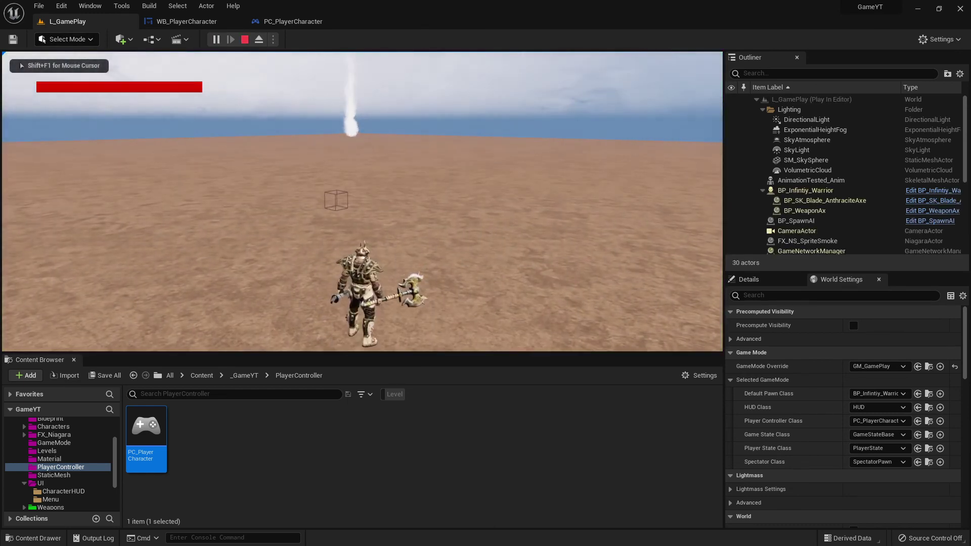
{"action": "key", "text": "w"}
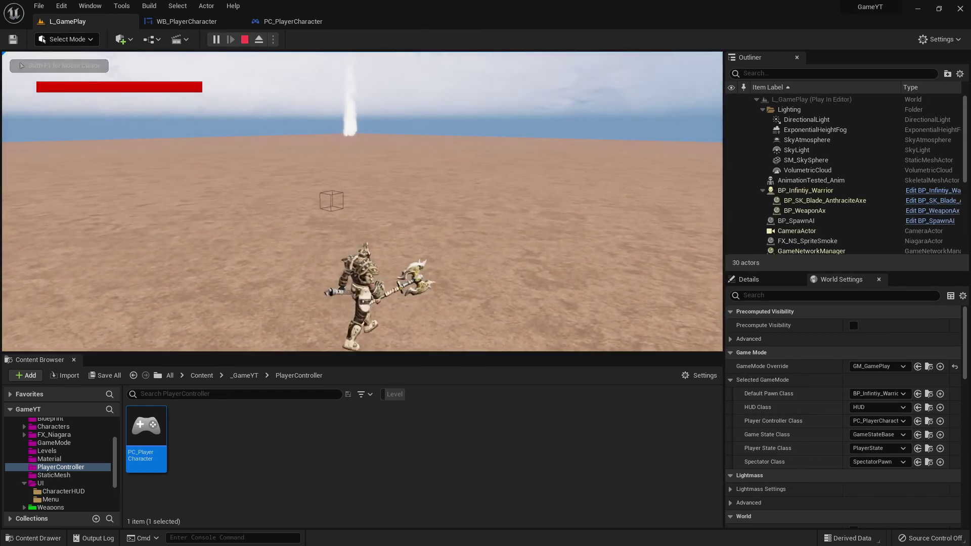
{"action": "left_click", "coordinate": [362, 201]}
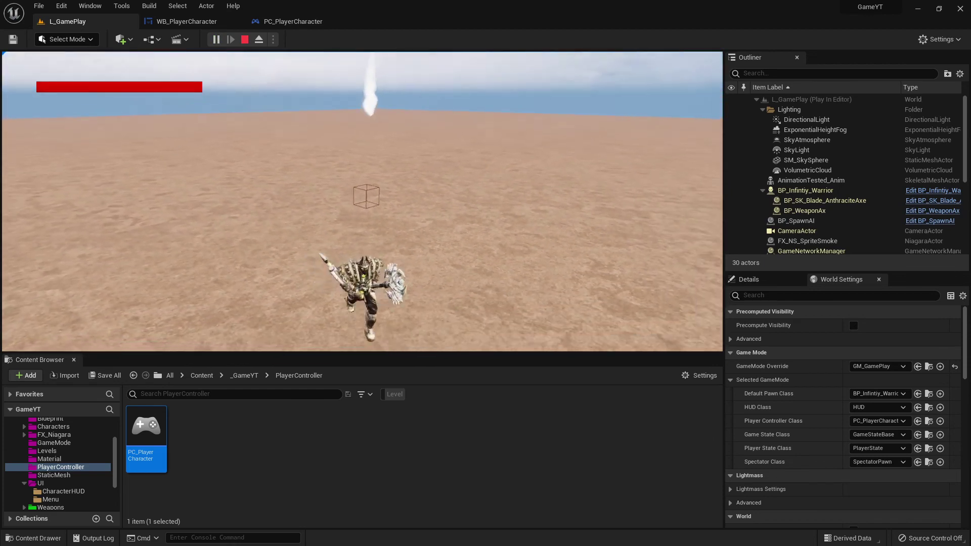
{"action": "key", "text": "d"}
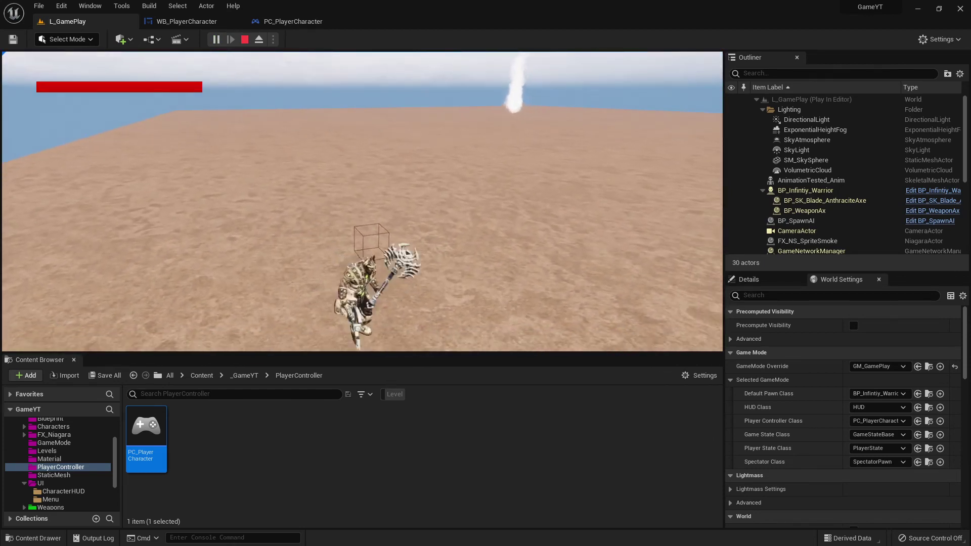
{"action": "key", "text": "a"}
{"action": "key", "text": "w"}
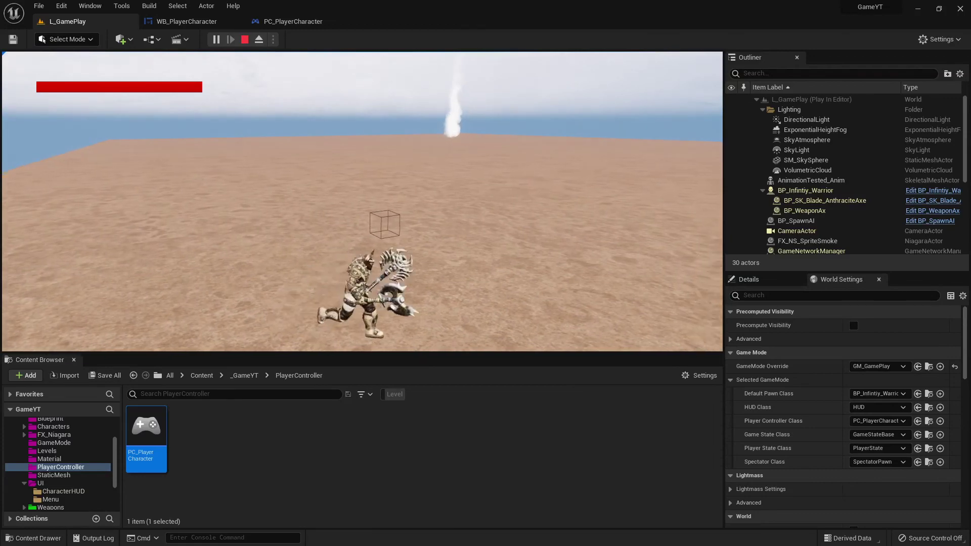
- Return to the WB_PlayerCharacter widget's layout and look over the life bar on the canvas
{"action": "left_click", "coordinate": [187, 21]}
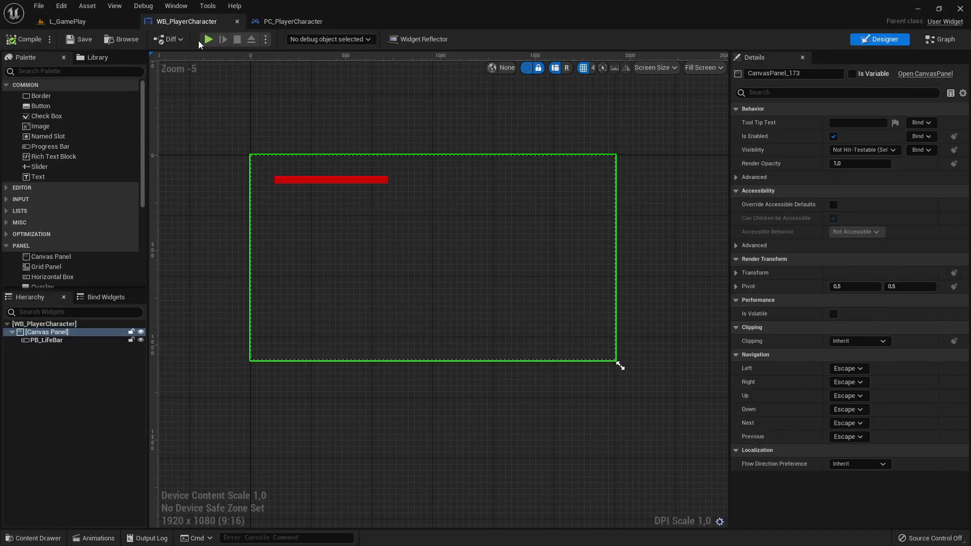
{"action": "scroll", "coordinate": [459, 268], "scroll_direction": "up", "scroll_amount": 1}
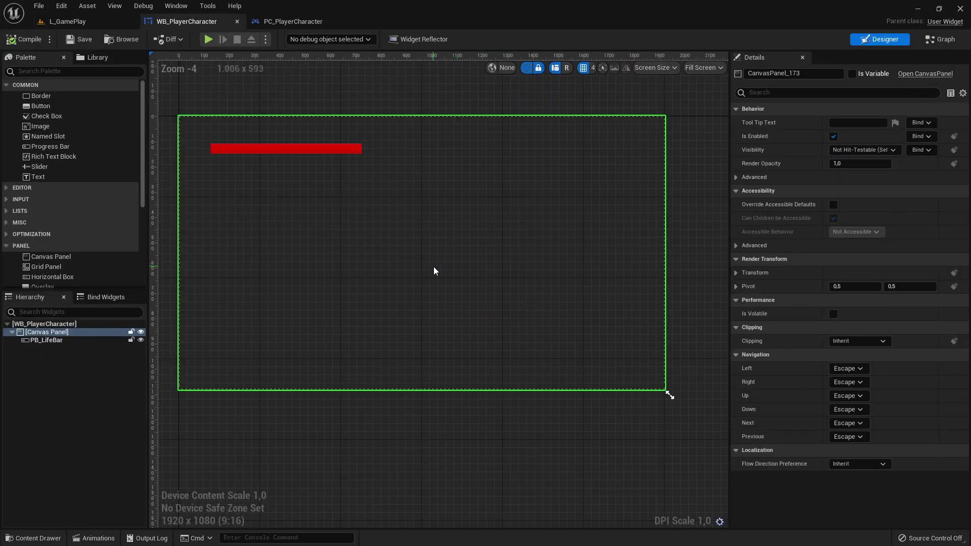
{"action": "scroll", "coordinate": [435, 271], "scroll_direction": "down", "scroll_amount": 1}
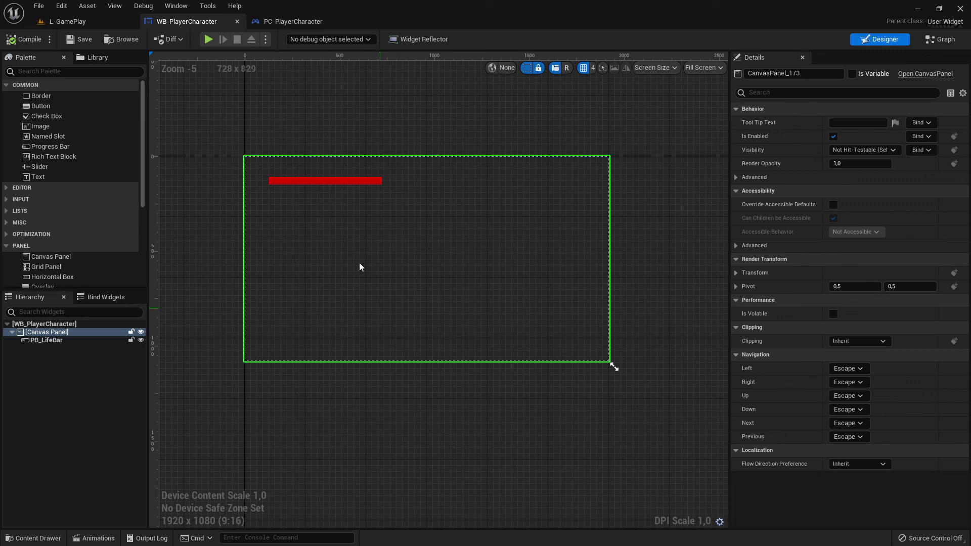
- Play-test L_GamePlay again, running the warrior around the spawned enemy and attacking, and end the play session
{"action": "left_click", "coordinate": [93, 23]}
{"action": "left_click", "coordinate": [207, 21]}
{"action": "left_click", "coordinate": [360, 181]}
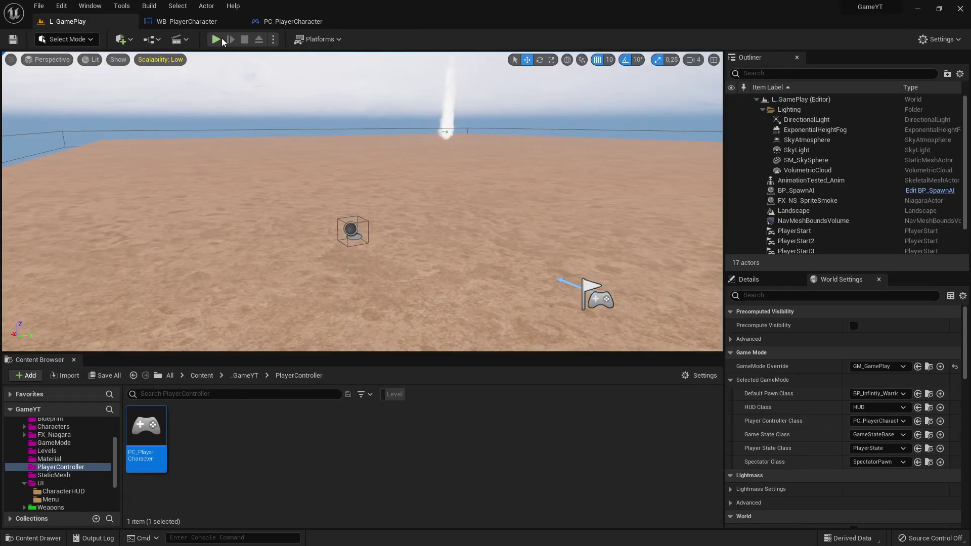
{"action": "key", "text": "w"}
{"action": "key", "text": "s"}
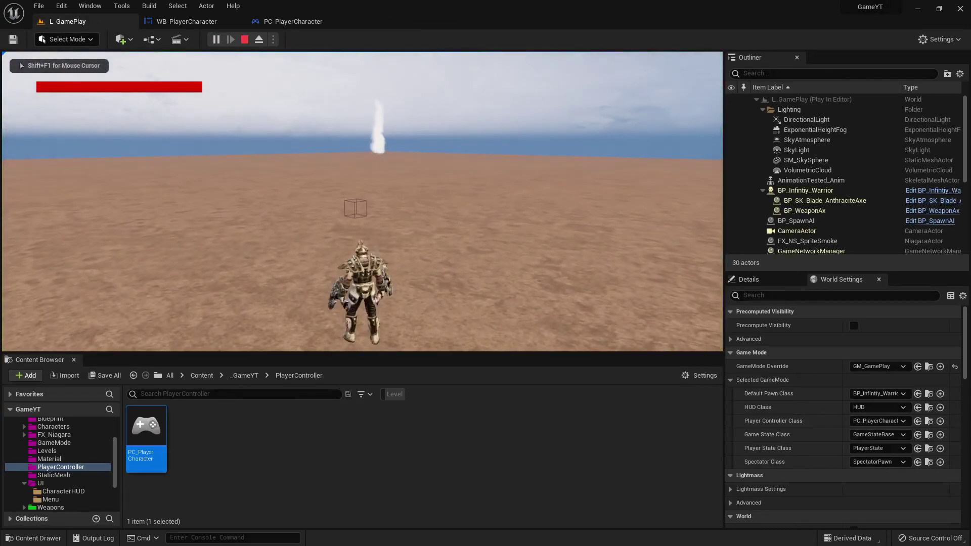
{"action": "key", "text": "a"}
{"action": "key", "text": "w"}
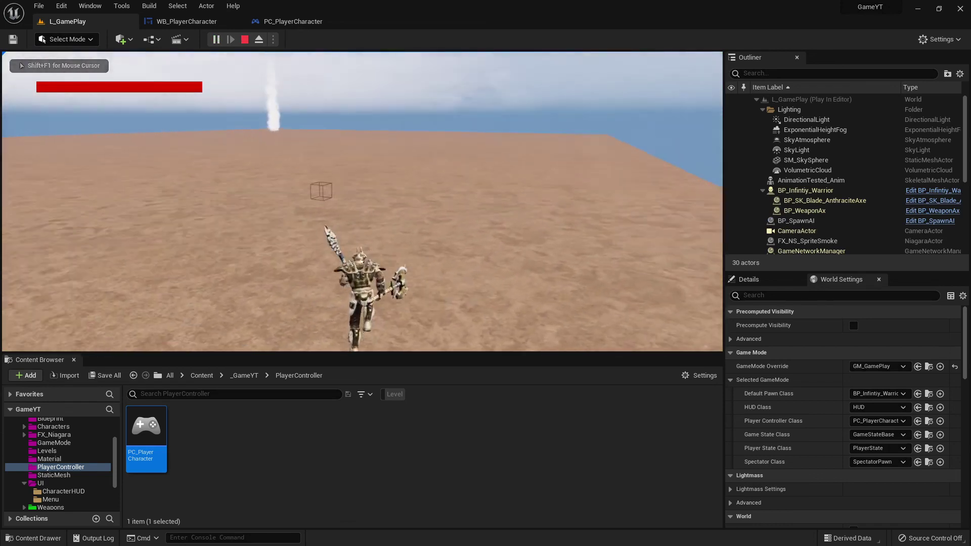
{"action": "key", "text": "d"}
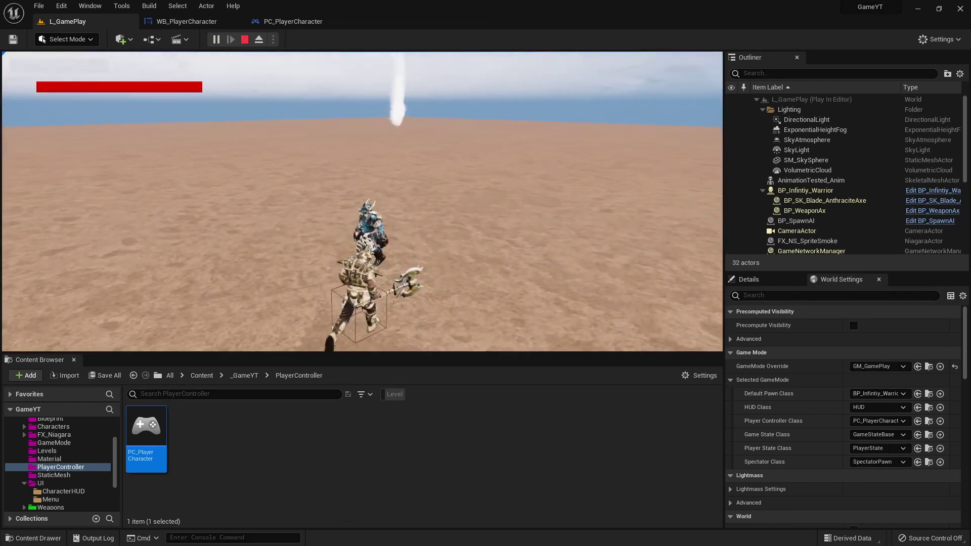
{"action": "key", "text": "s"}
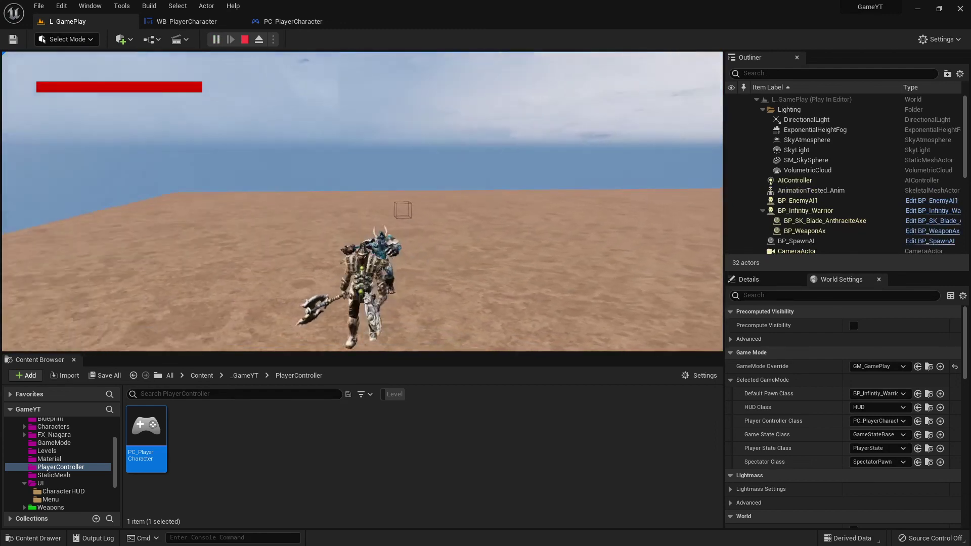
{"action": "key", "text": "w"}
{"action": "key", "text": "d"}
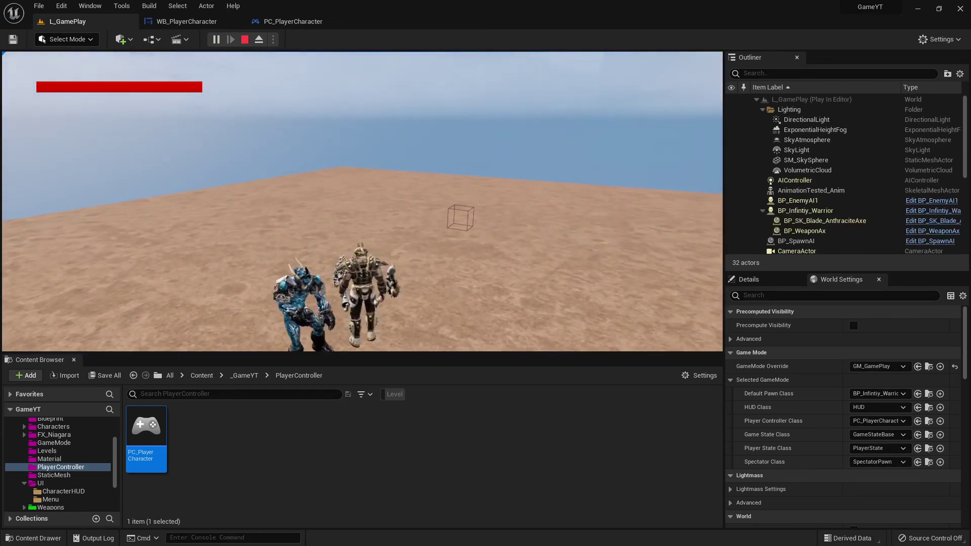
{"action": "key", "text": "s"}
{"action": "key", "text": "w"}
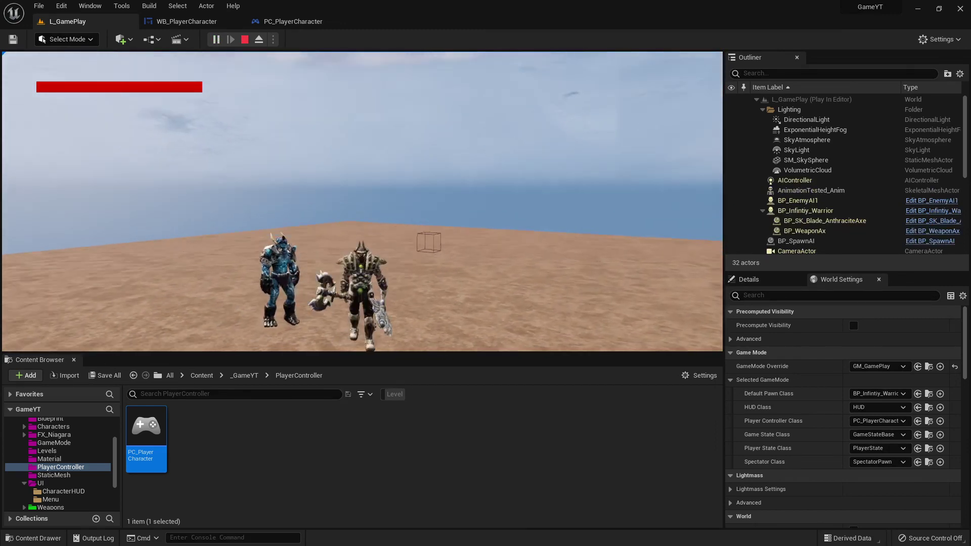
{"action": "left_click", "coordinate": [362, 201]}
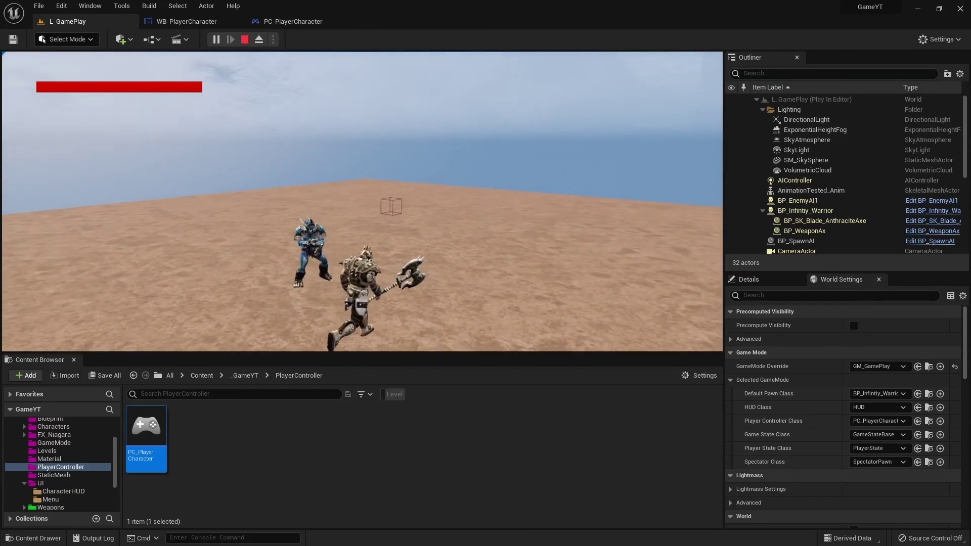
{"action": "key", "text": "d"}
{"action": "key", "text": "w"}
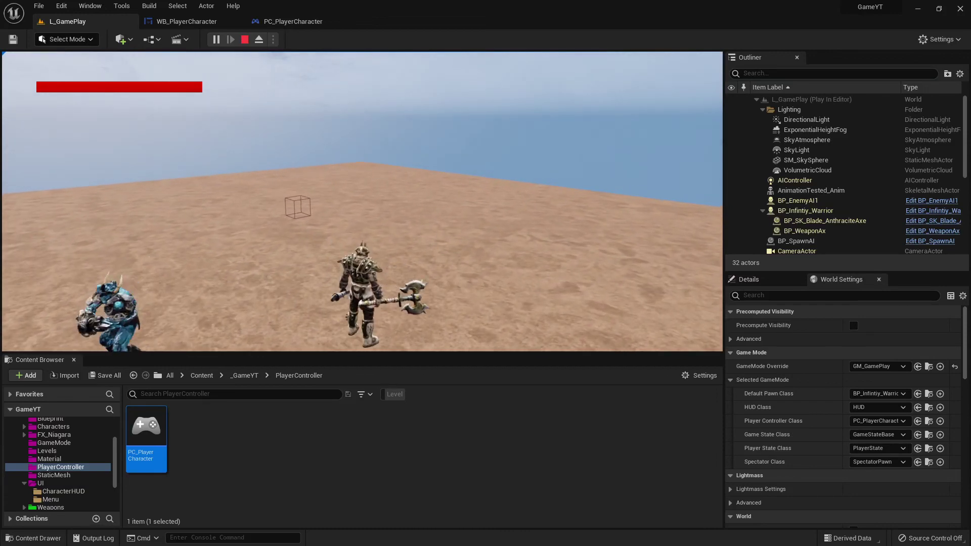
{"action": "key", "text": "s"}
{"action": "key", "text": "w"}
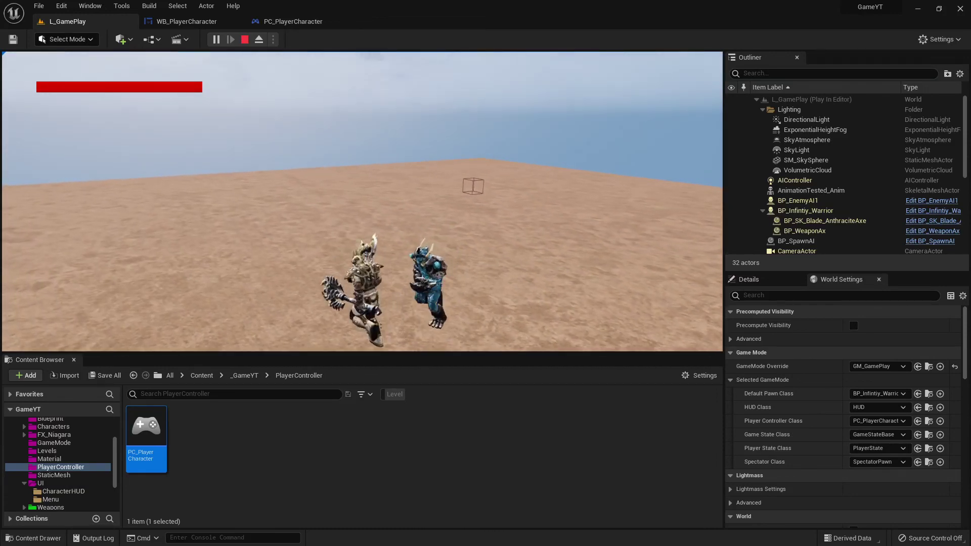
{"action": "key", "text": "Escape"}
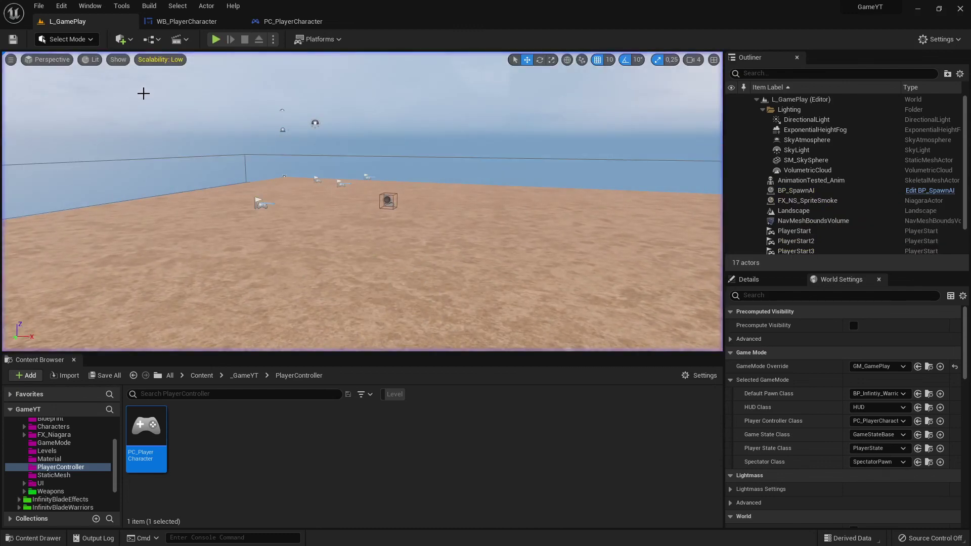
- Inspect the WB_PlayerCharacter widget's event graph and return to its layout with PB_LifeBar selected
{"action": "left_click", "coordinate": [217, 22]}
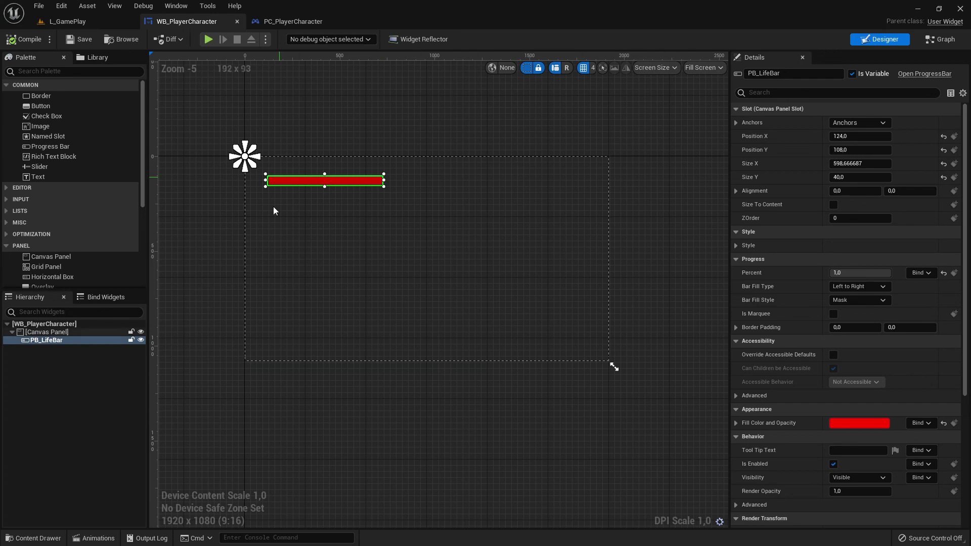
{"action": "left_click", "coordinate": [937, 39]}
{"action": "left_click", "coordinate": [886, 42]}
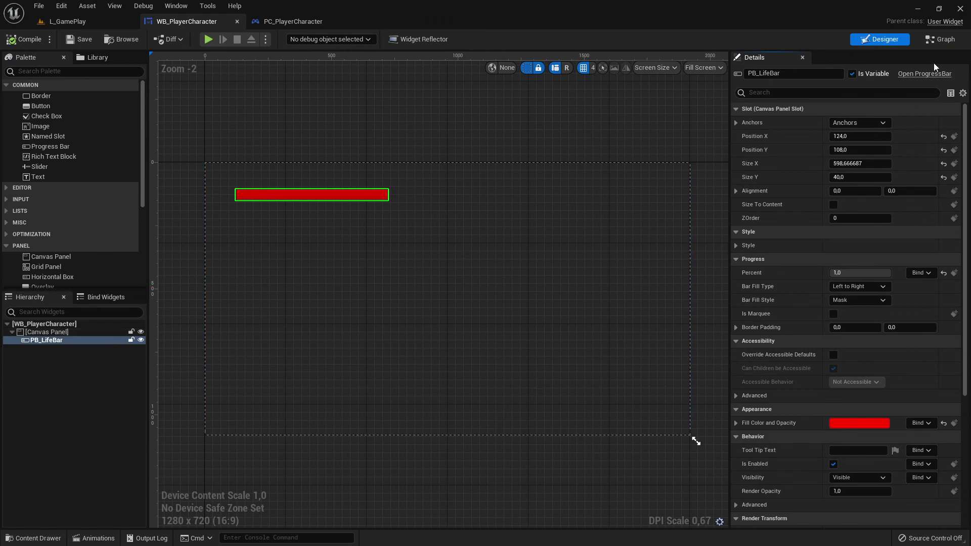
{"action": "left_click", "coordinate": [939, 38]}
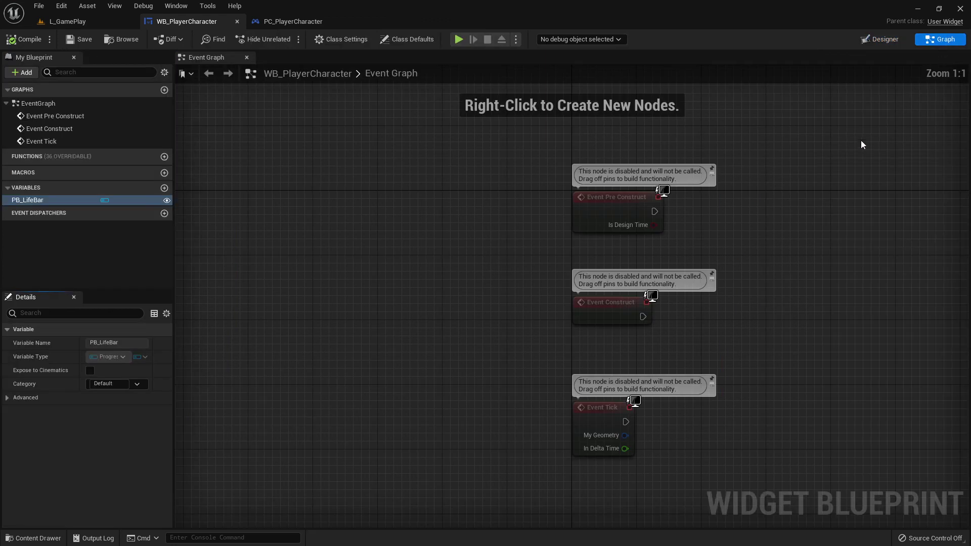
{"action": "left_click", "coordinate": [878, 38]}
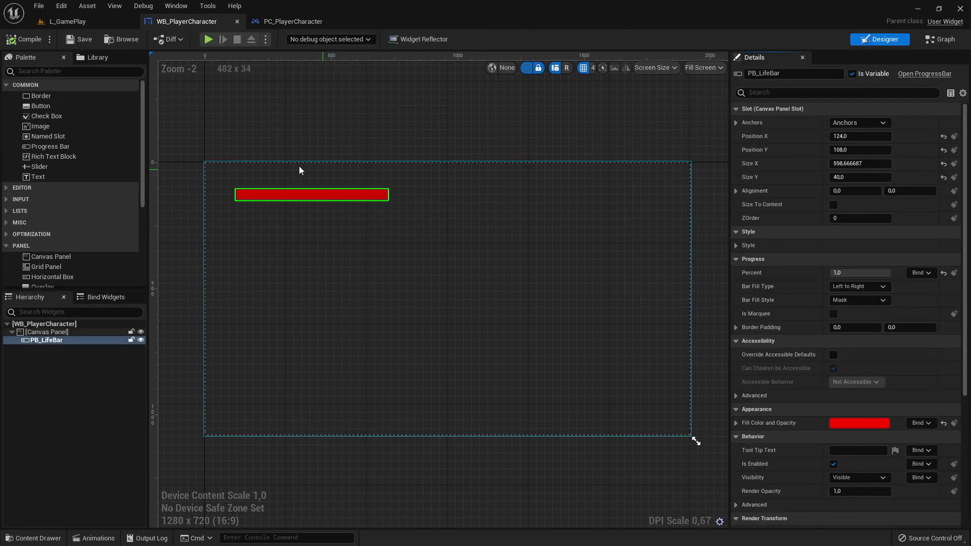
{"action": "left_click", "coordinate": [355, 196]}
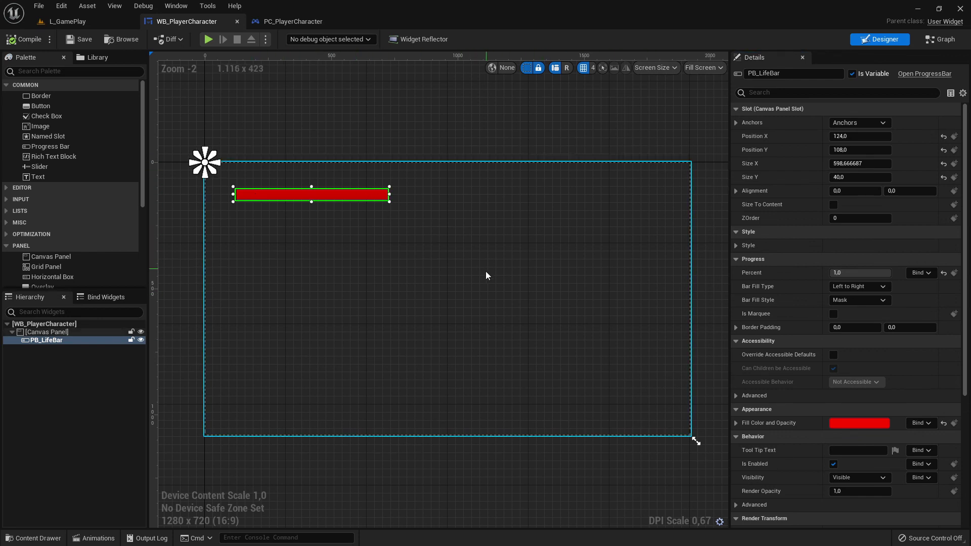